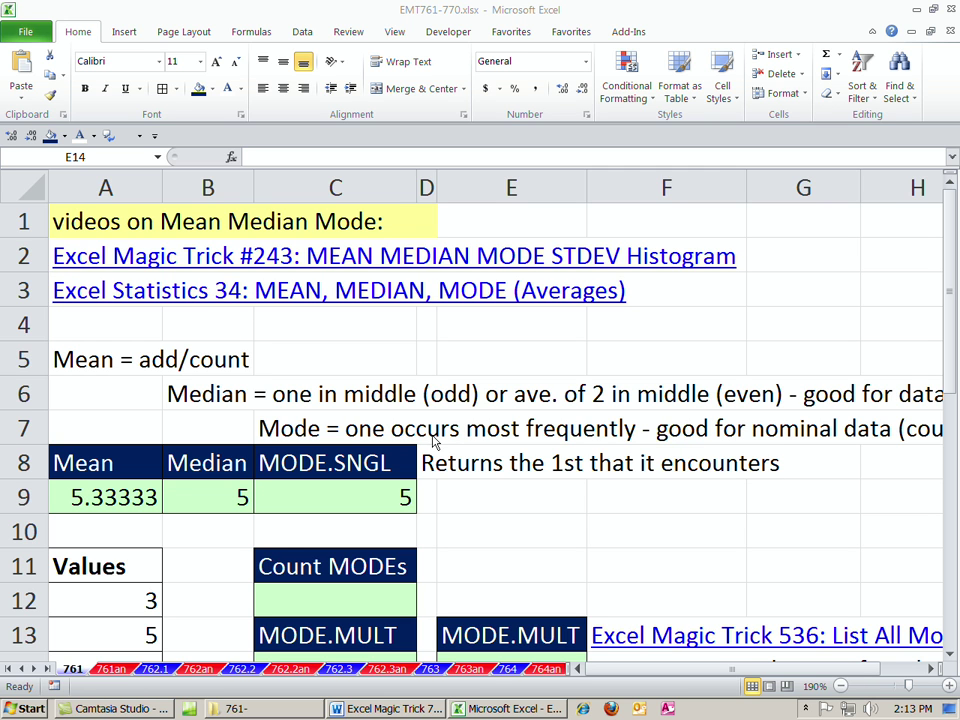
- Examine the Mean formula in A9 and the Median formula in B9, leaving both as they are
{"action": "left_click", "coordinate": [950, 655]}
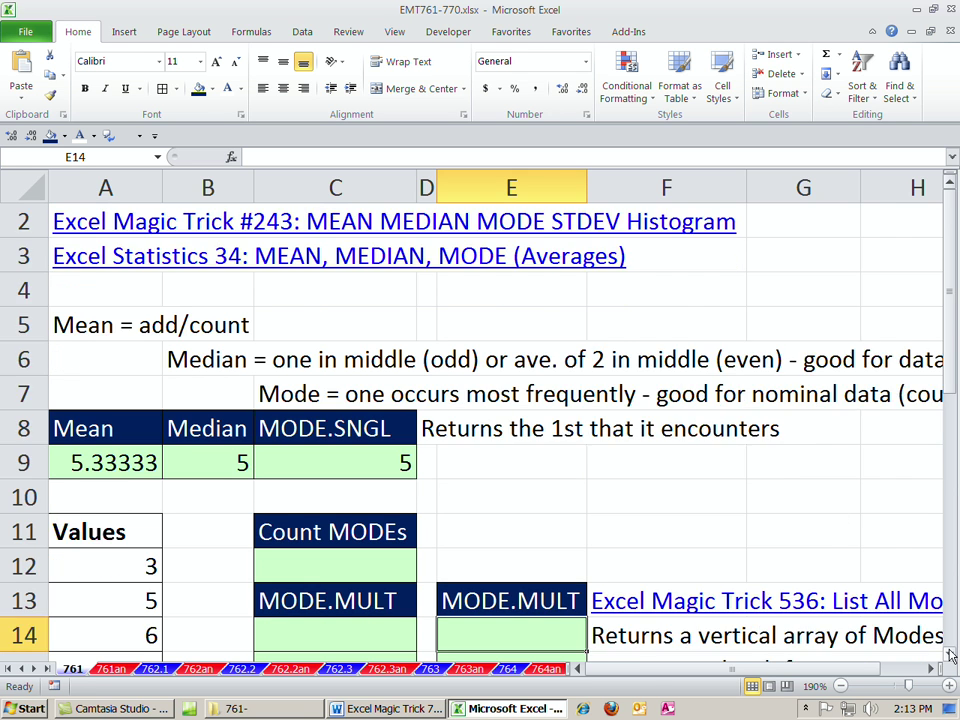
{"action": "left_click", "coordinate": [950, 655]}
{"action": "left_click", "coordinate": [950, 655]}
{"action": "left_click", "coordinate": [950, 655]}
{"action": "left_click", "coordinate": [950, 655]}
{"action": "left_click", "coordinate": [950, 655]}
{"action": "left_click", "coordinate": [950, 655]}
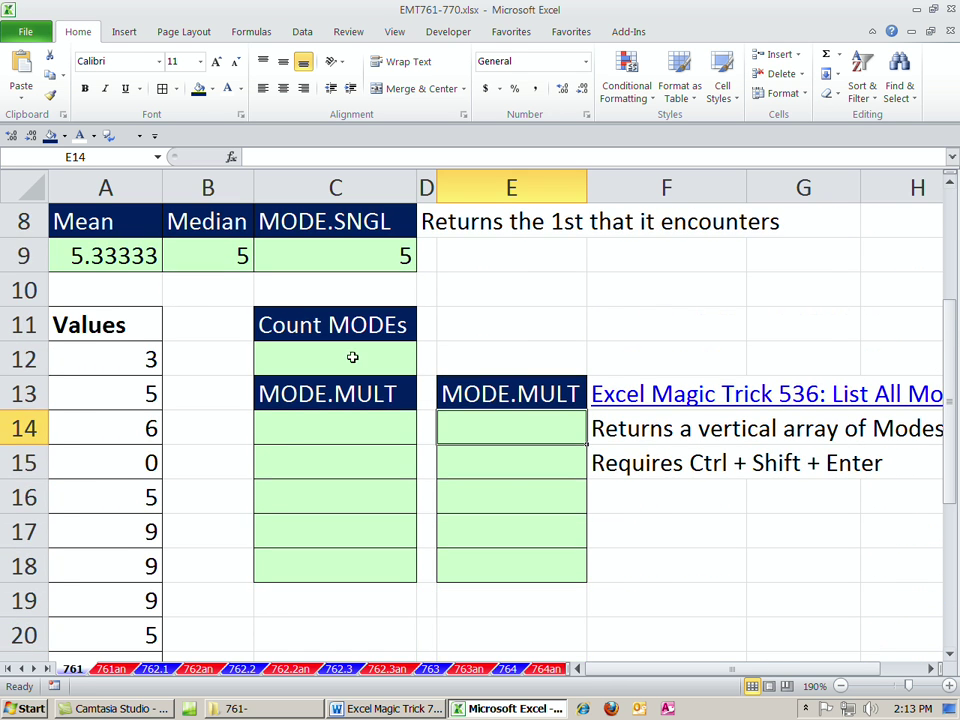
{"action": "left_click", "coordinate": [103, 252]}
{"action": "double_click", "coordinate": [109, 256]}
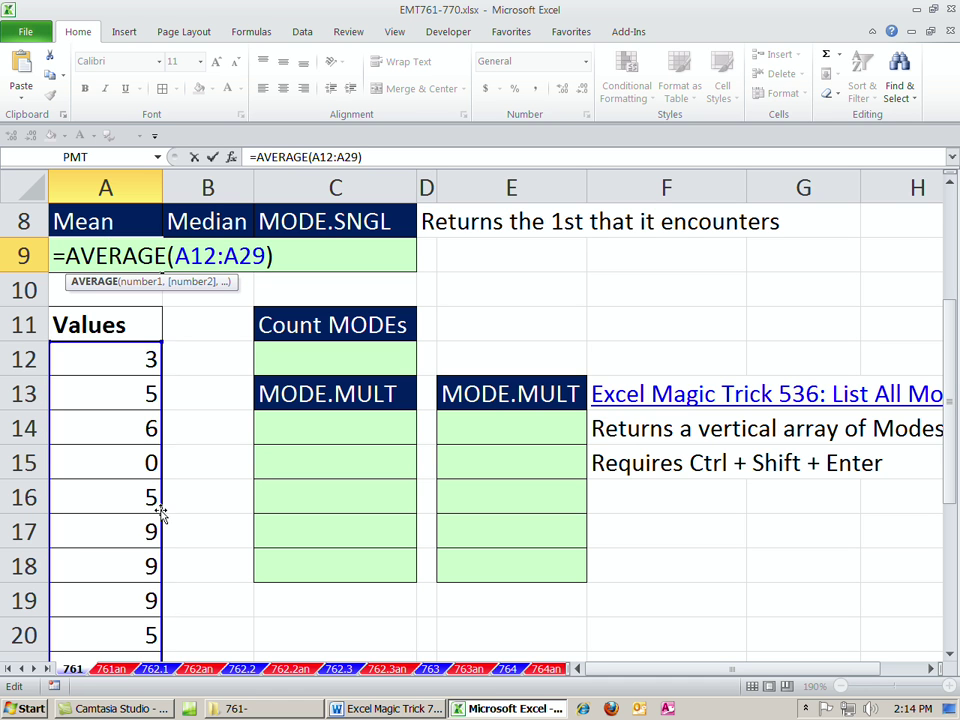
{"action": "key", "text": "Escape"}
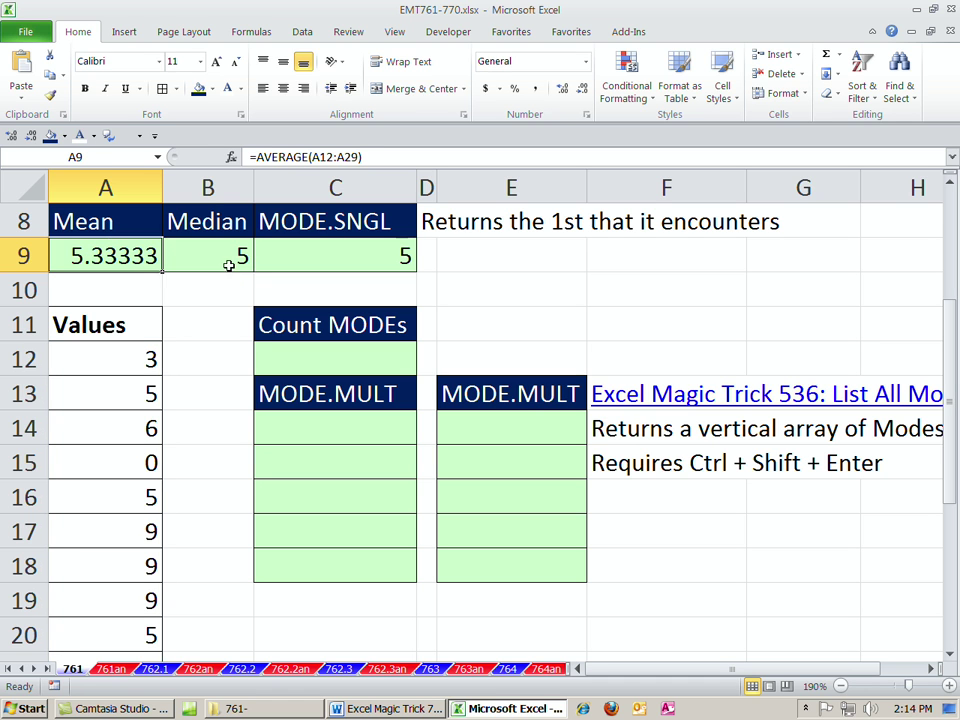
{"action": "left_click", "coordinate": [195, 255]}
{"action": "double_click", "coordinate": [195, 255]}
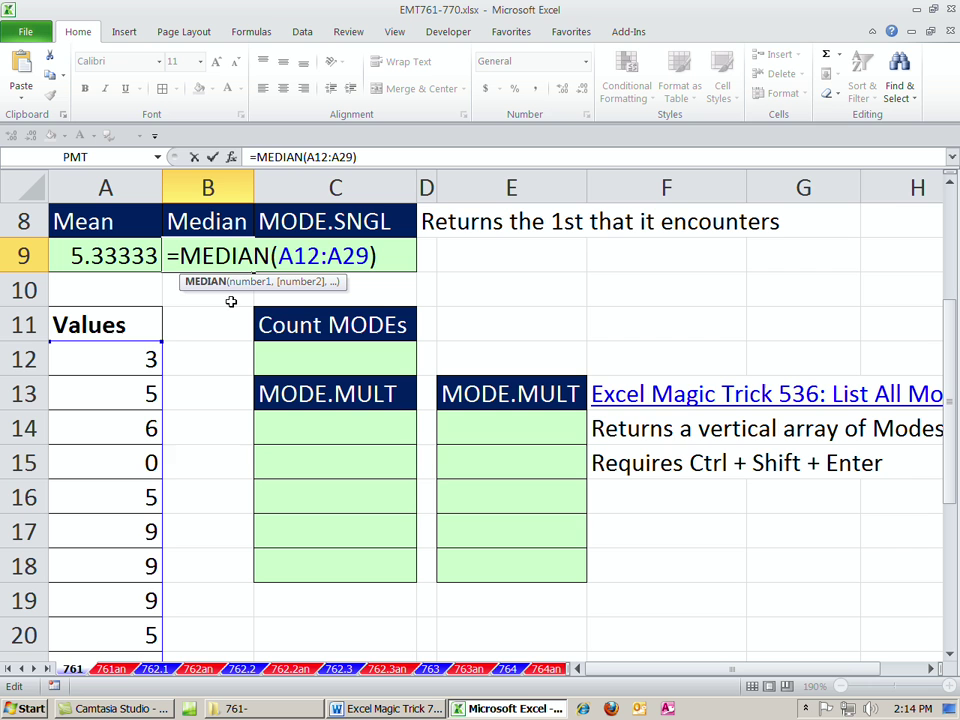
{"action": "key", "text": "ctrl+Return"}
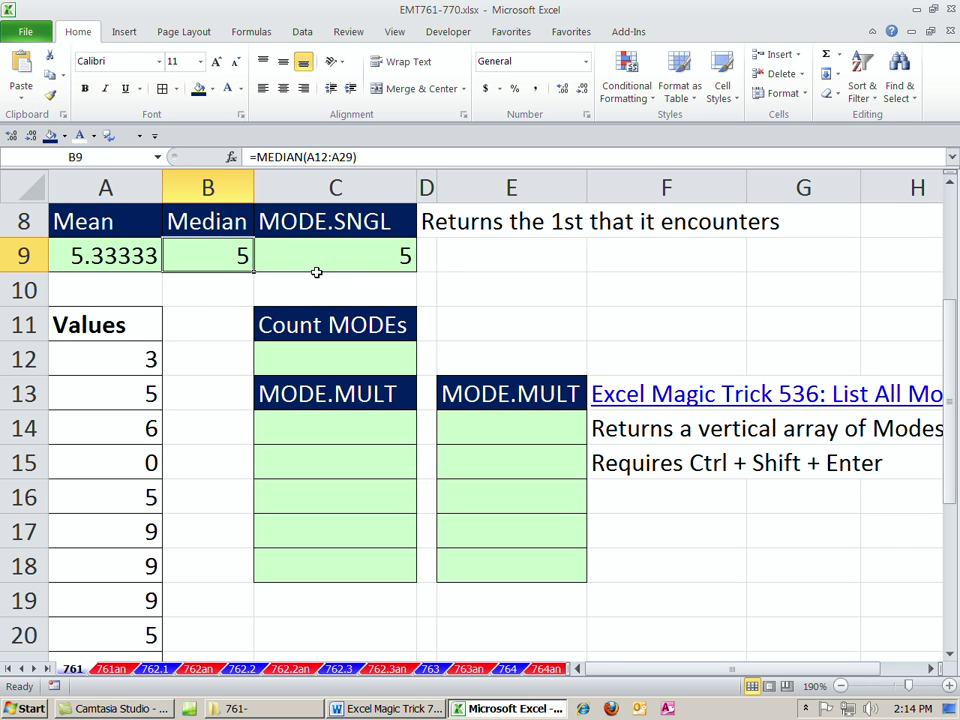
- Examine the MODE.SNGL formula in C9, including the two parts of its function name and its range
{"action": "double_click", "coordinate": [317, 257]}
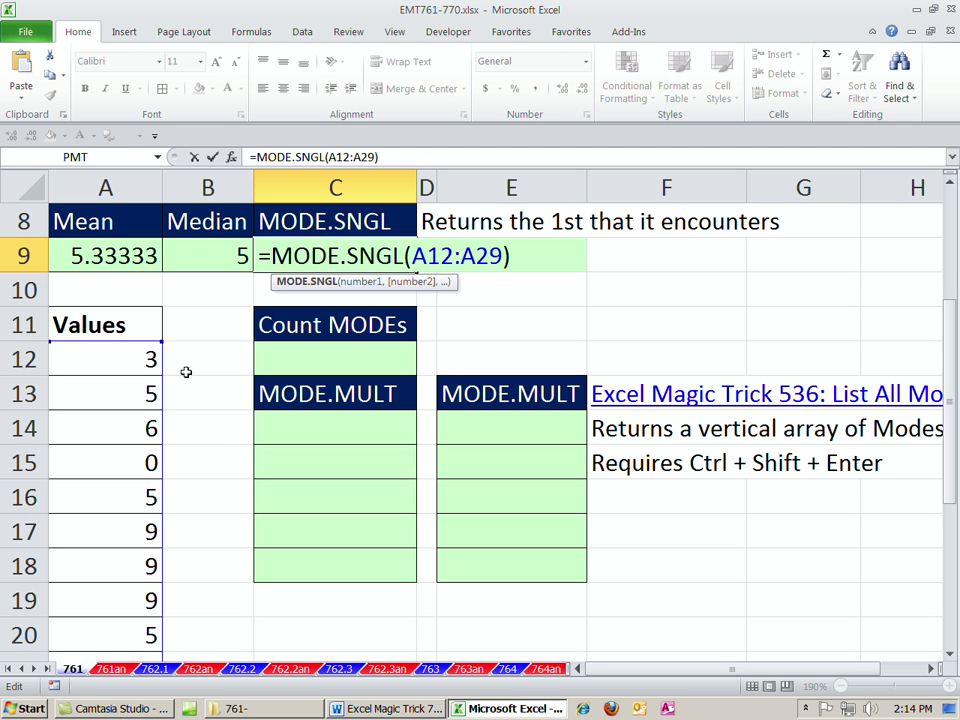
{"action": "key", "text": "ctrl+Return"}
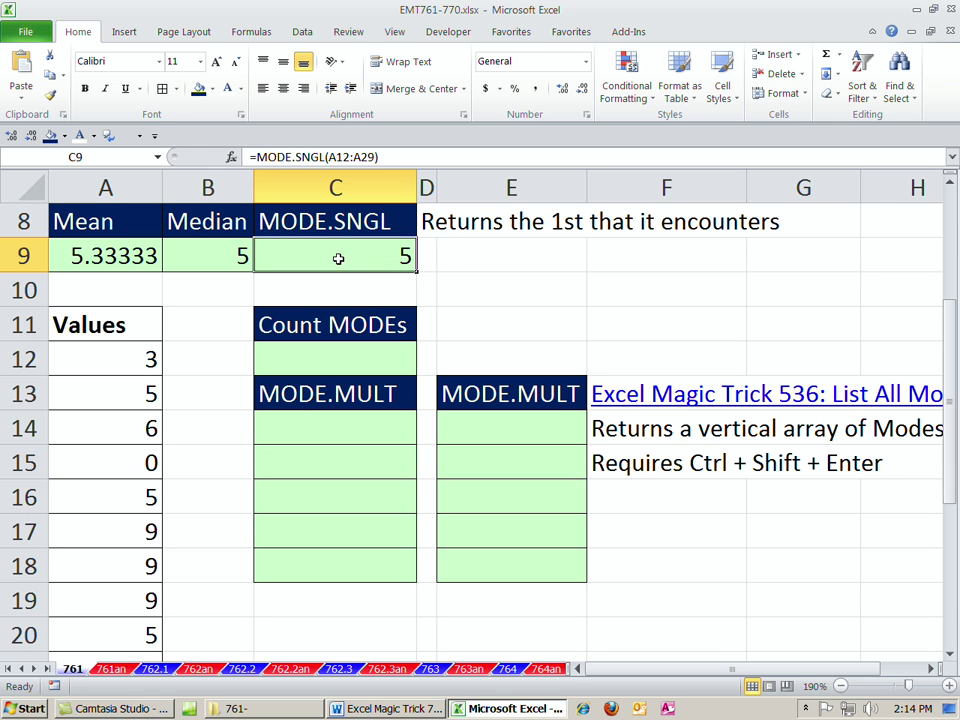
{"action": "double_click", "coordinate": [338, 258]}
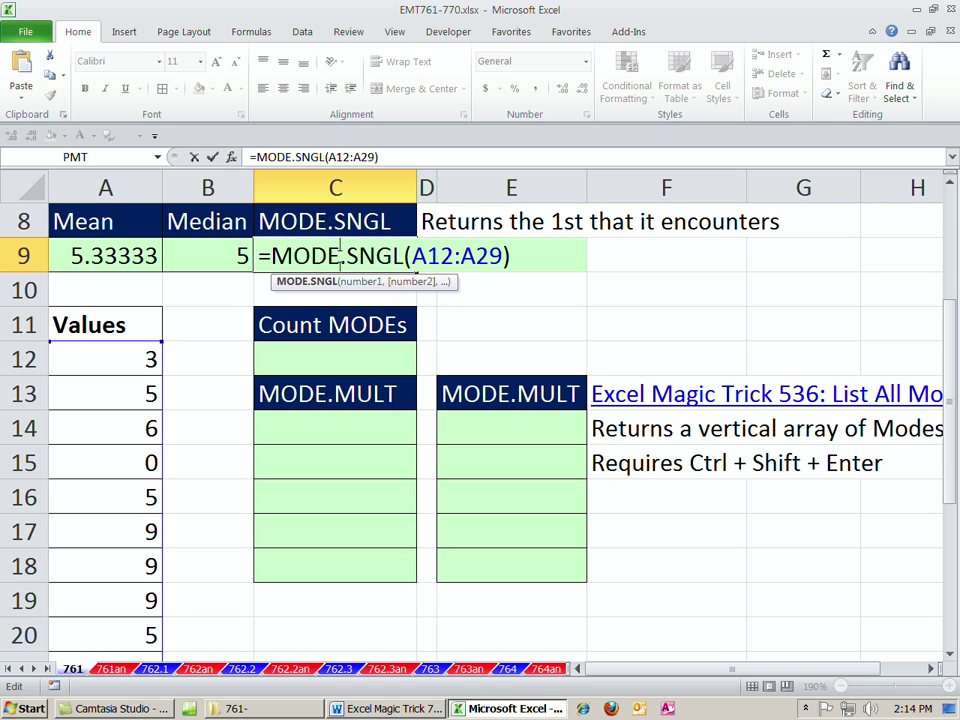
{"action": "left_click_drag", "start_coordinate": [341, 255], "coordinate": [276, 262]}
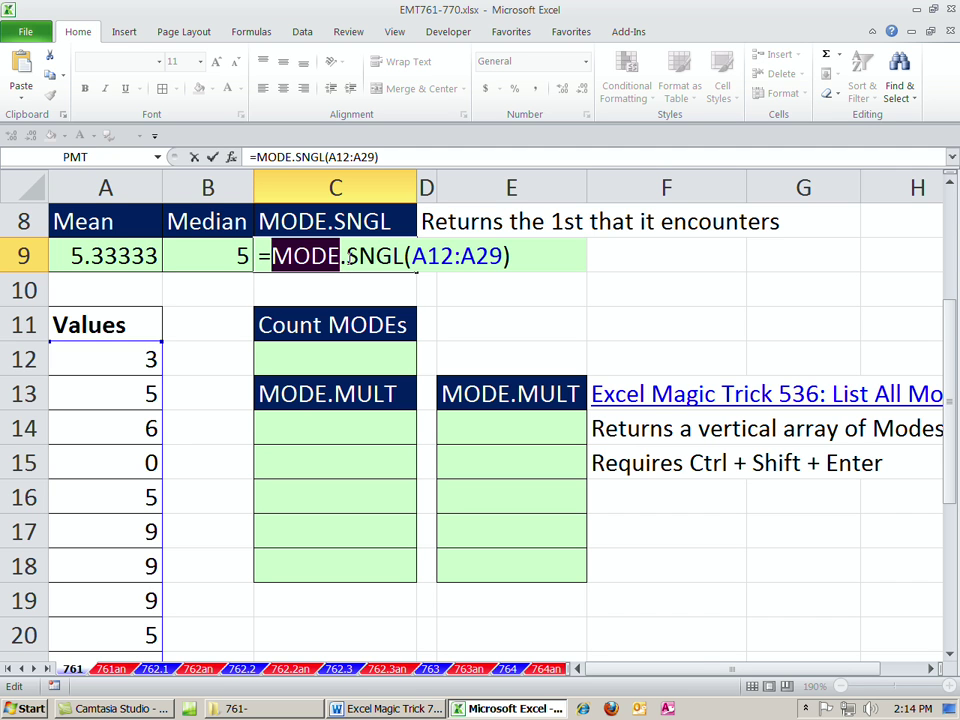
{"action": "left_click_drag", "start_coordinate": [346, 256], "coordinate": [403, 258]}
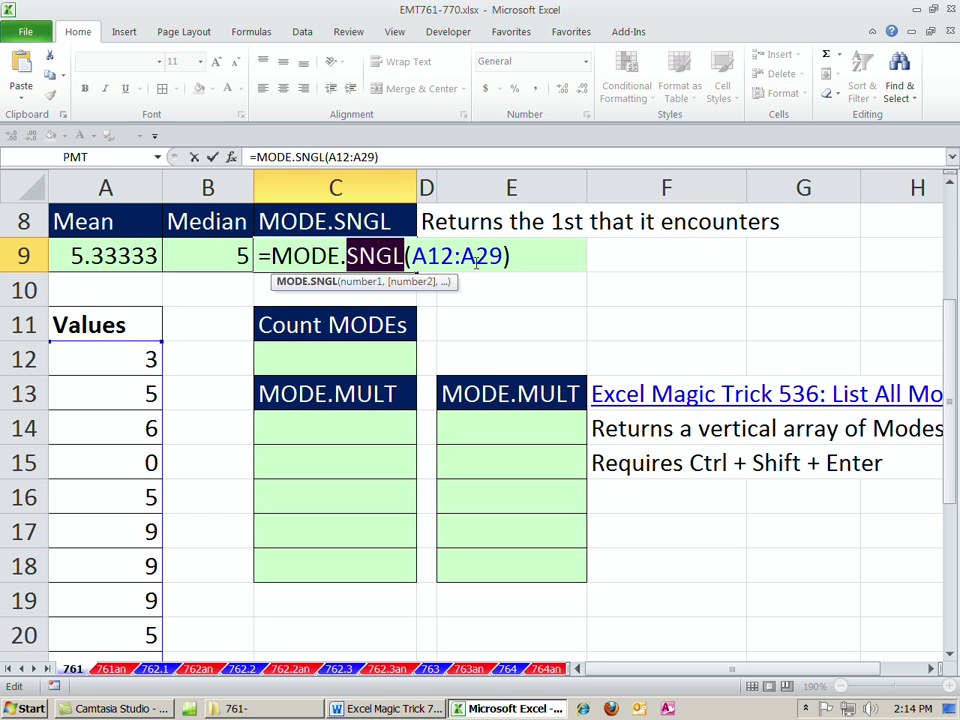
{"action": "key", "text": "ctrl+Return"}
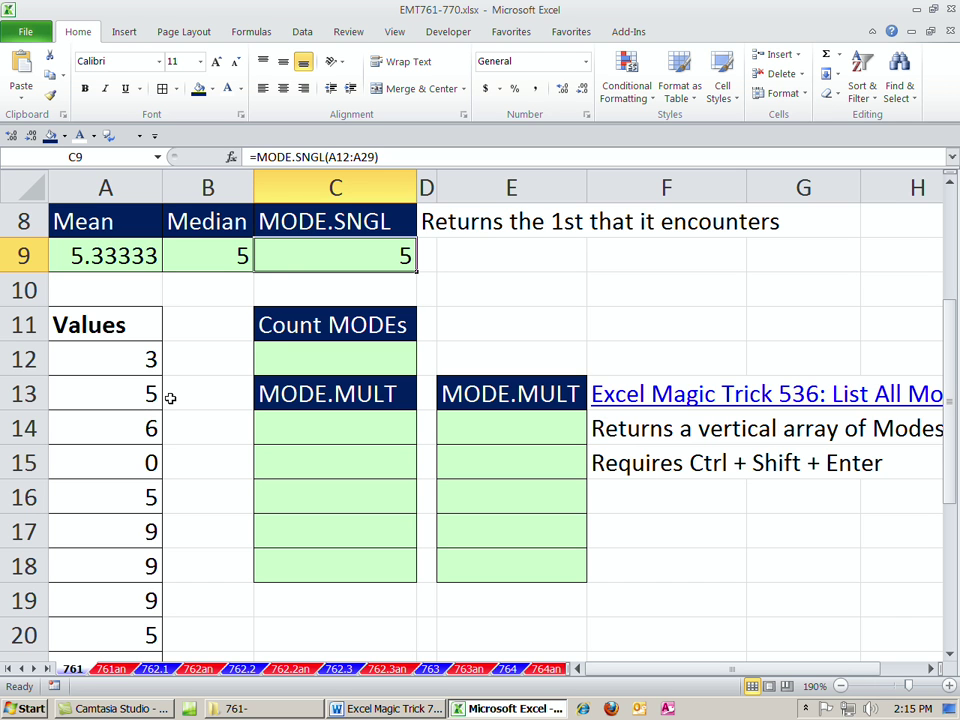
{"action": "double_click", "coordinate": [292, 256]}
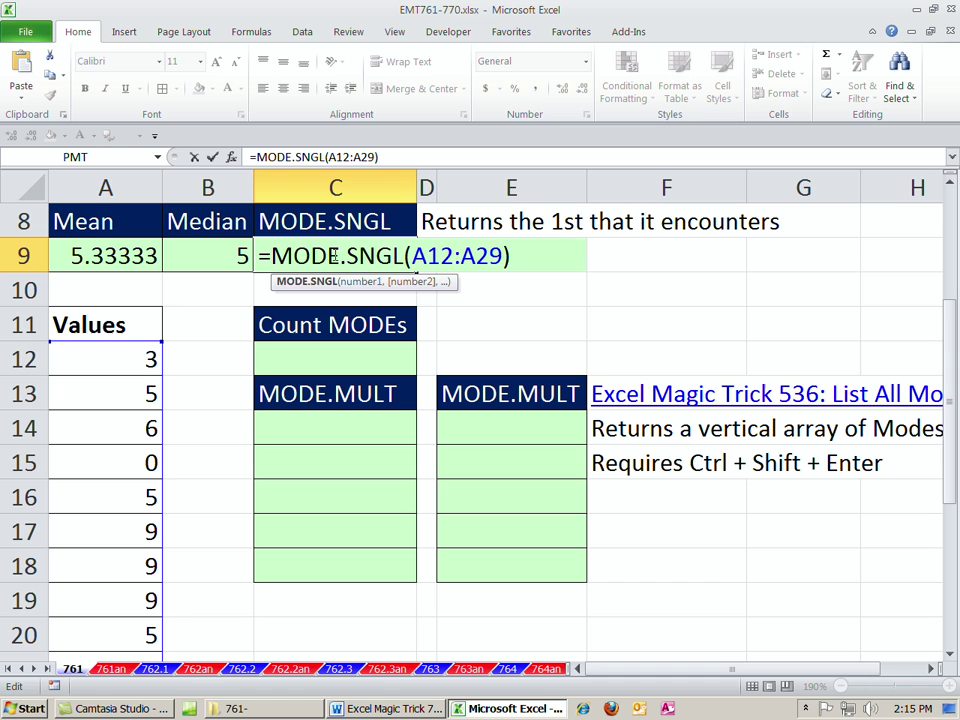
{"action": "double_click", "coordinate": [338, 255]}
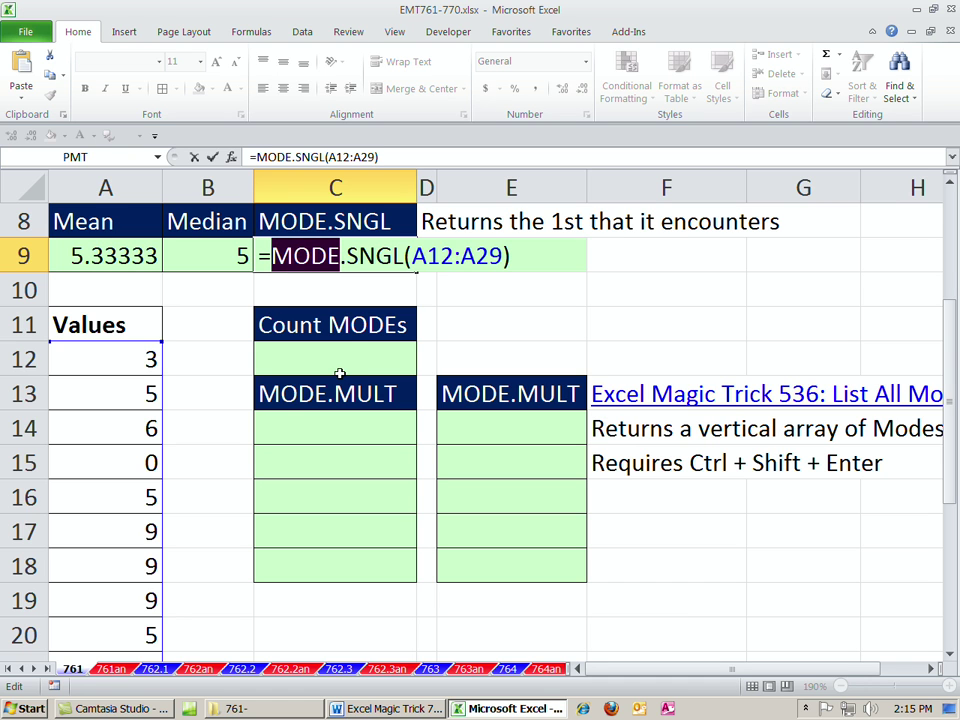
{"action": "key", "text": "Escape"}
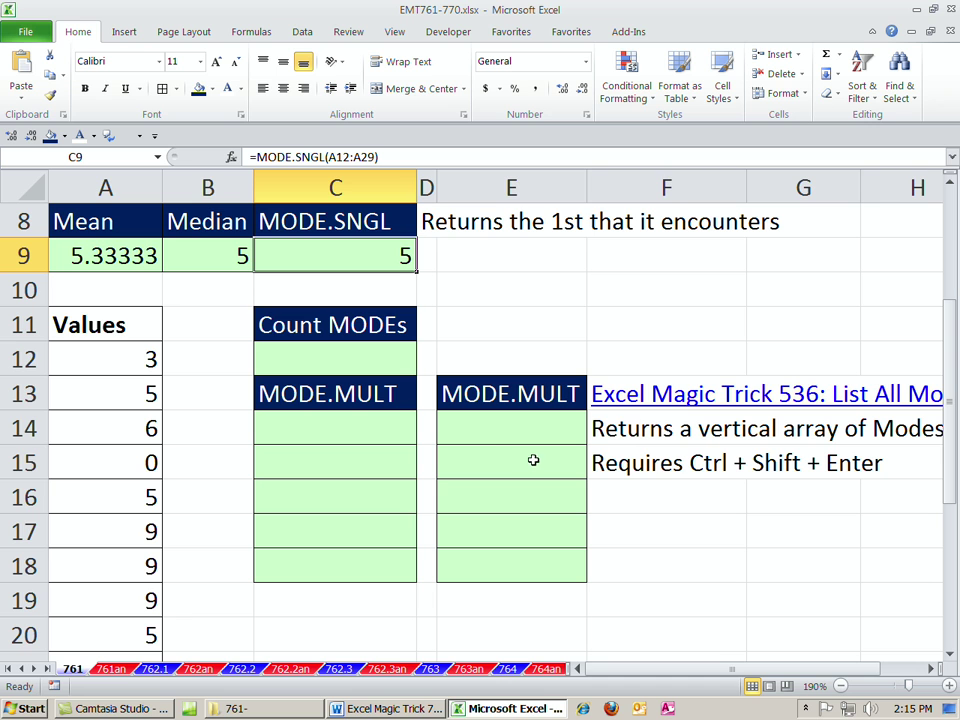
- Enter =MODE.MULT(A12:A29) as one array formula across E14:E18
{"action": "left_click_drag", "start_coordinate": [494, 426], "coordinate": [502, 566]}
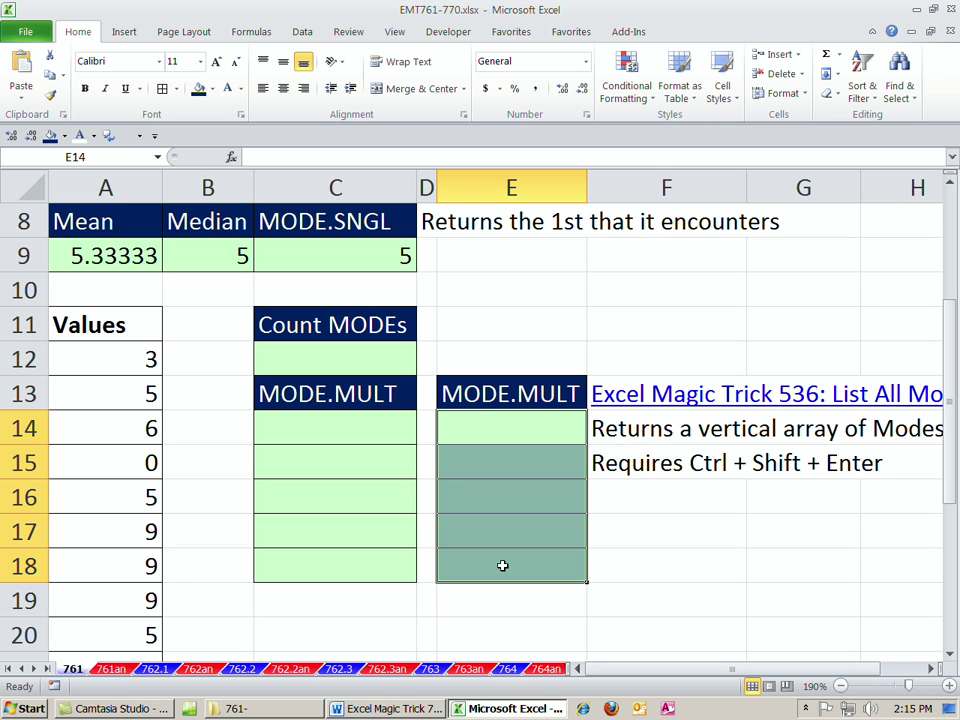
{"action": "left_click_drag", "start_coordinate": [528, 440], "coordinate": [523, 497]}
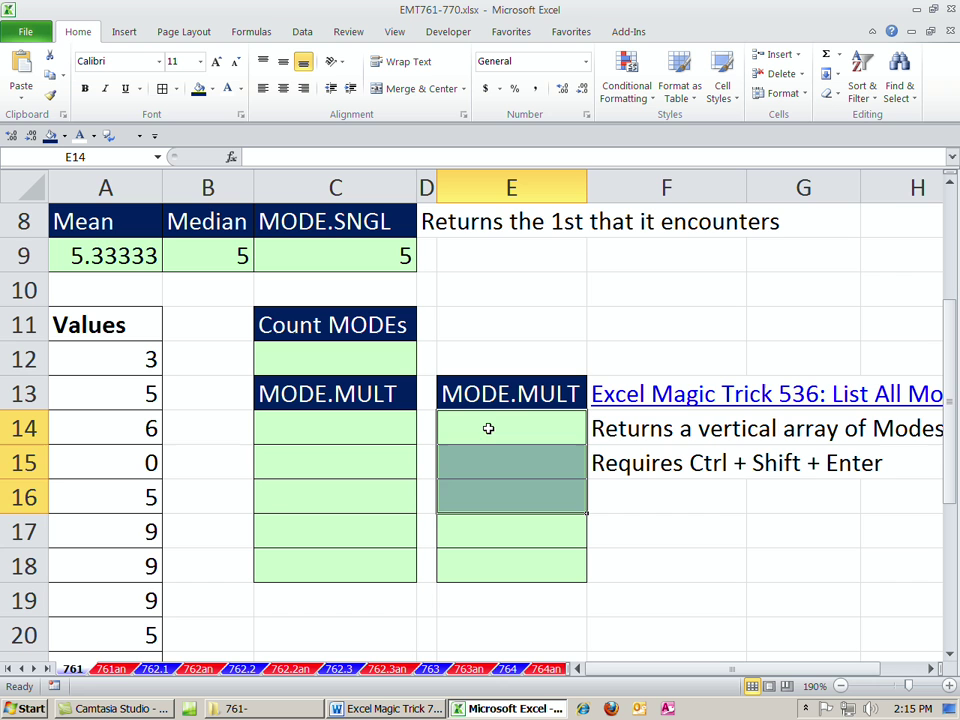
{"action": "left_click_drag", "start_coordinate": [486, 427], "coordinate": [484, 570]}
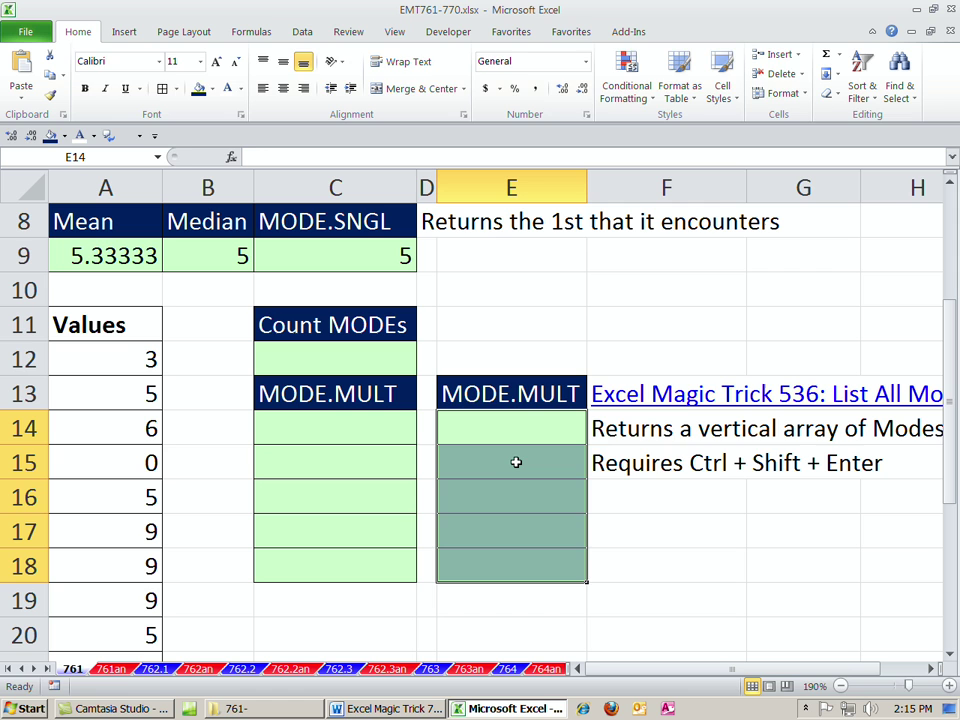
{"action": "type", "text": "=m"}
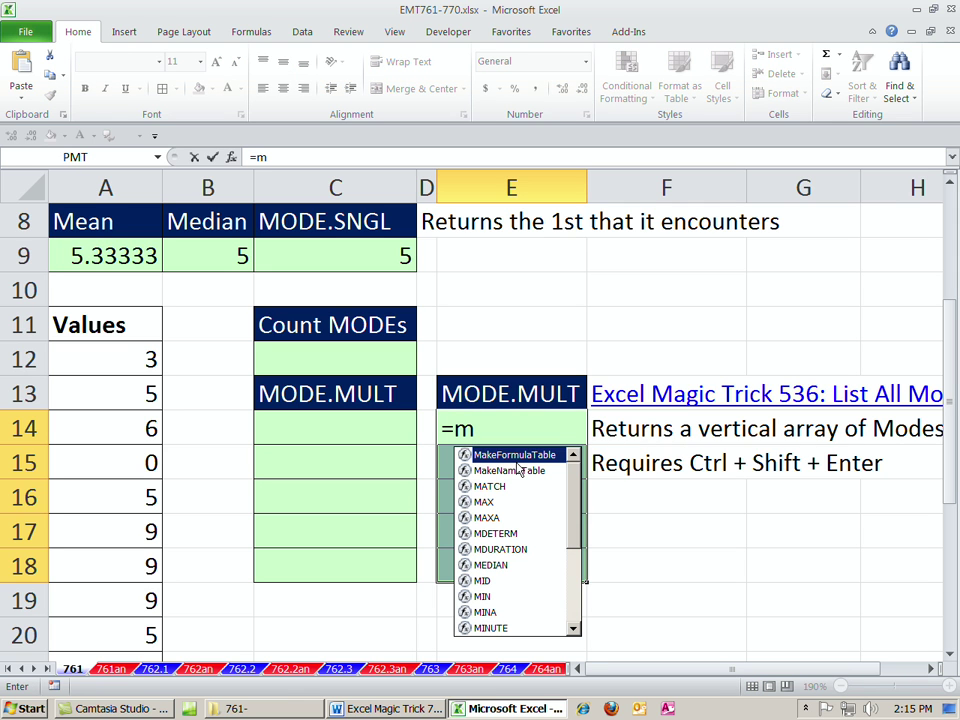
{"action": "type", "text": "od"}
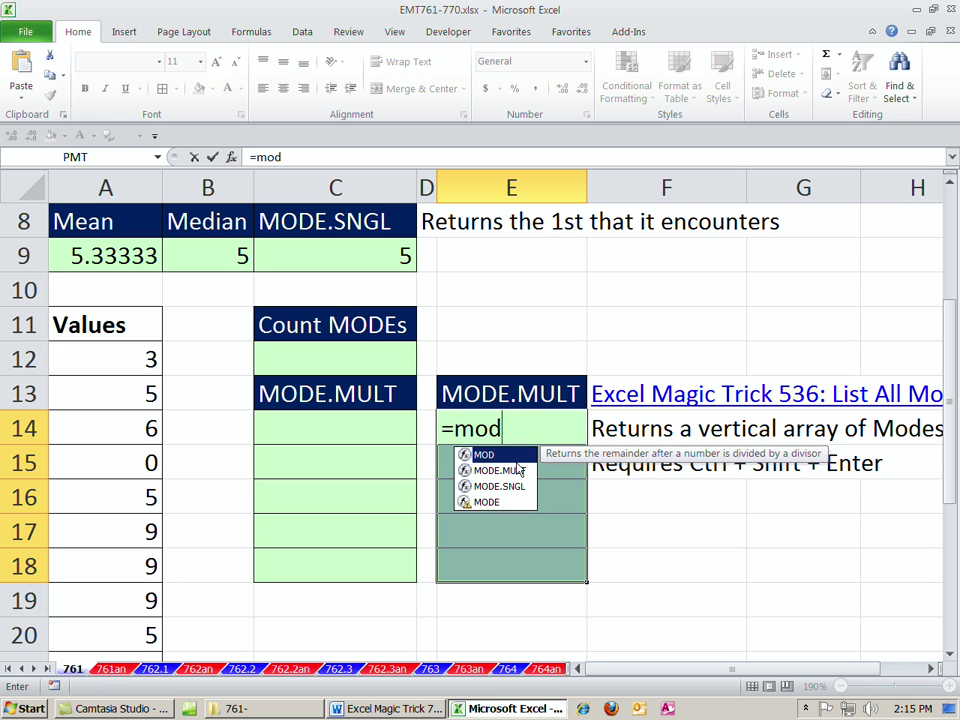
{"action": "double_click", "coordinate": [519, 469]}
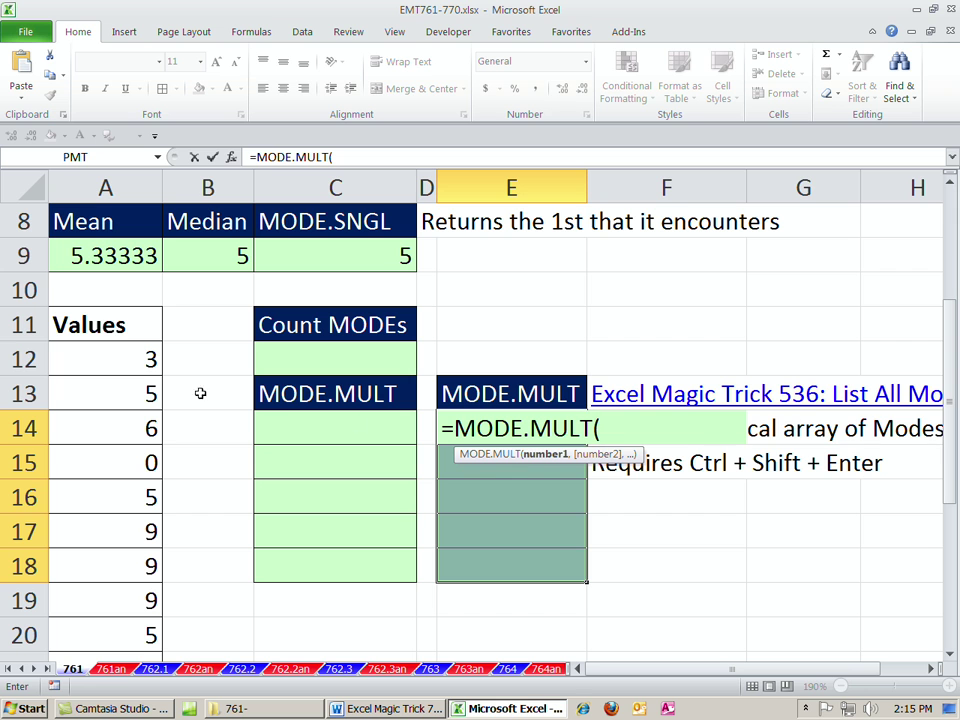
{"action": "left_click", "coordinate": [133, 359]}
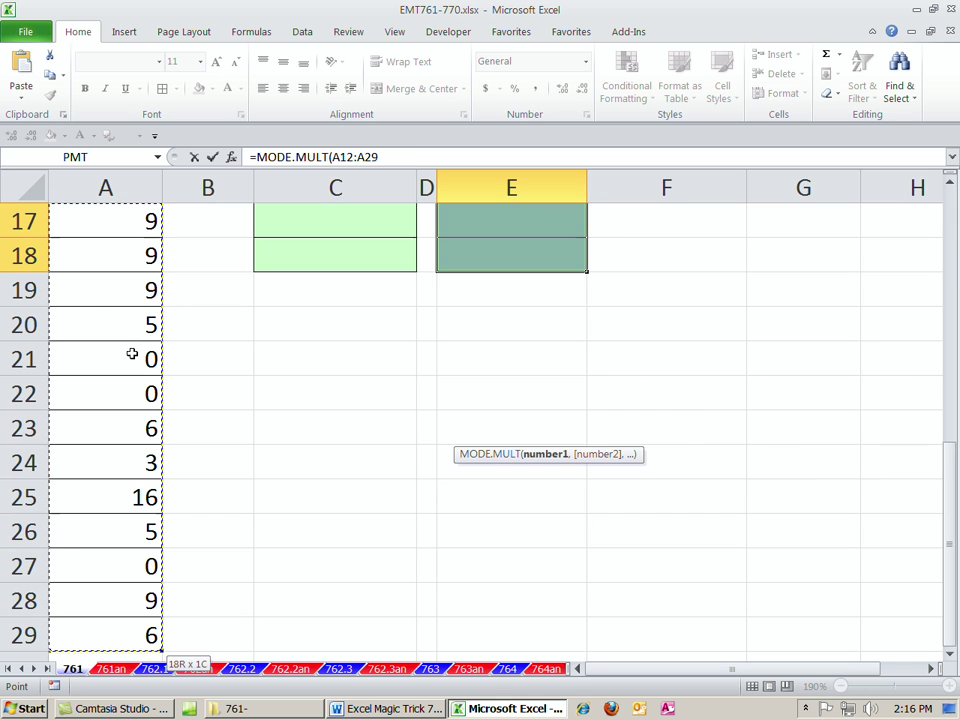
{"action": "key", "text": "ctrl+shift+Down"}
{"action": "key", "text": "F4"}
{"action": "key", "text": "F4"}
{"action": "key", "text": "F4"}
{"action": "key", "text": "F4"}
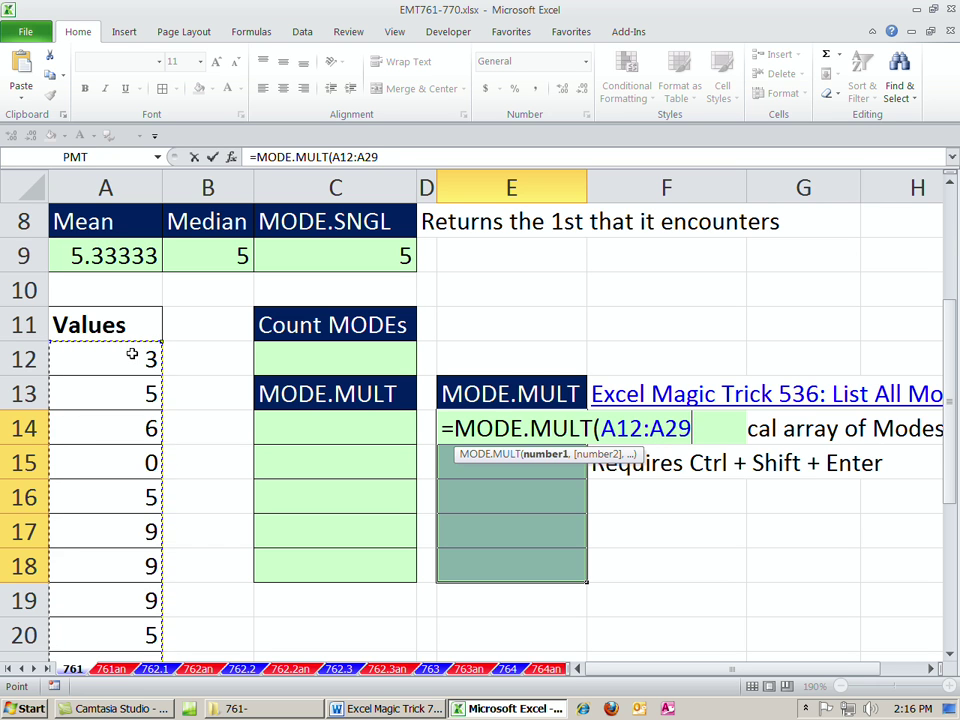
{"action": "type", "text": ")"}
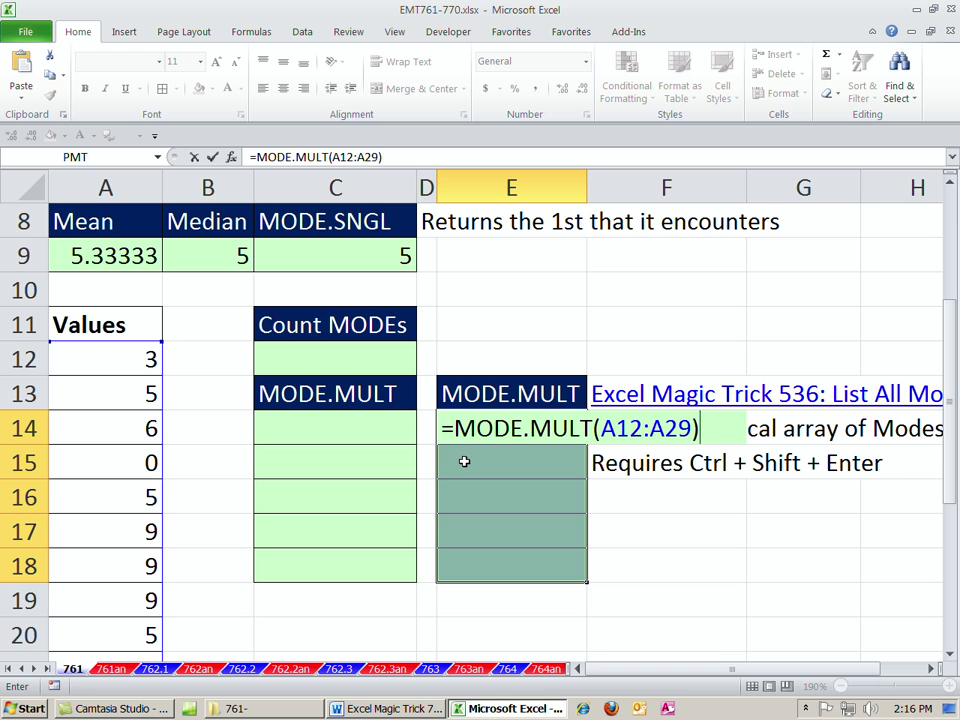
{"action": "key", "text": "ctrl+shift+Return"}
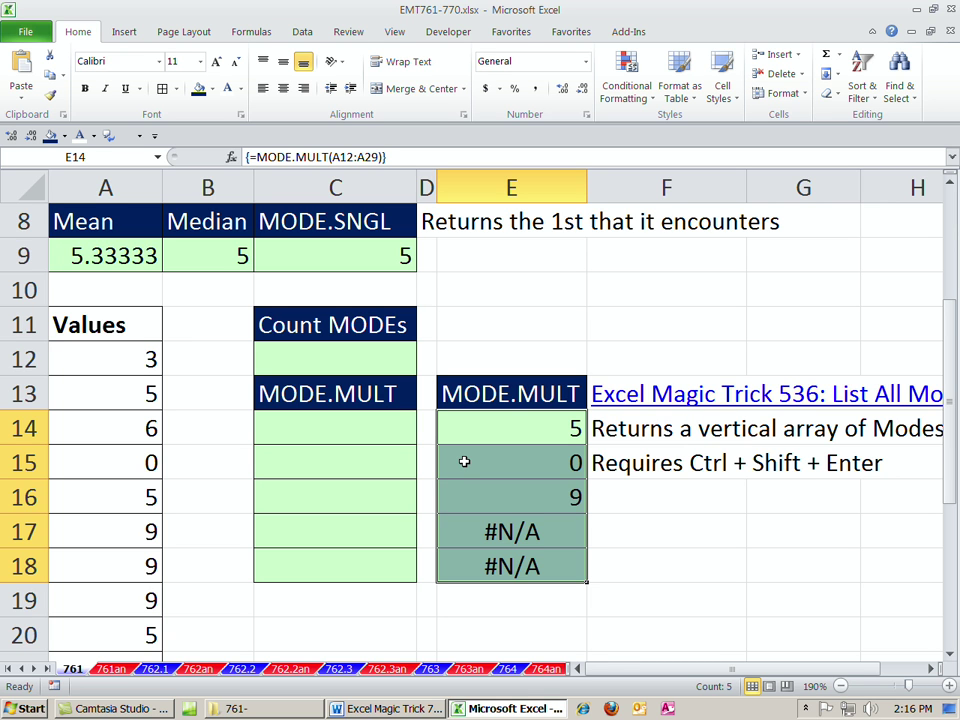
- Wrap the MODE.MULT array formula in E14:E18 in IFERROR, with an empty string "" as the value if error
{"action": "left_click", "coordinate": [507, 538]}
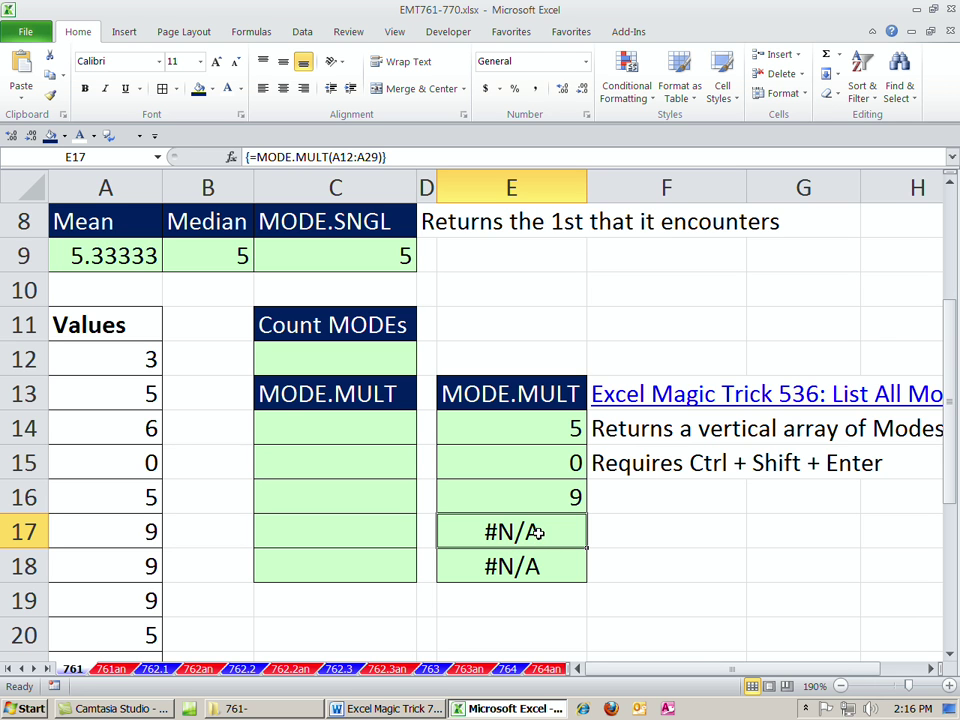
{"action": "double_click", "coordinate": [541, 428]}
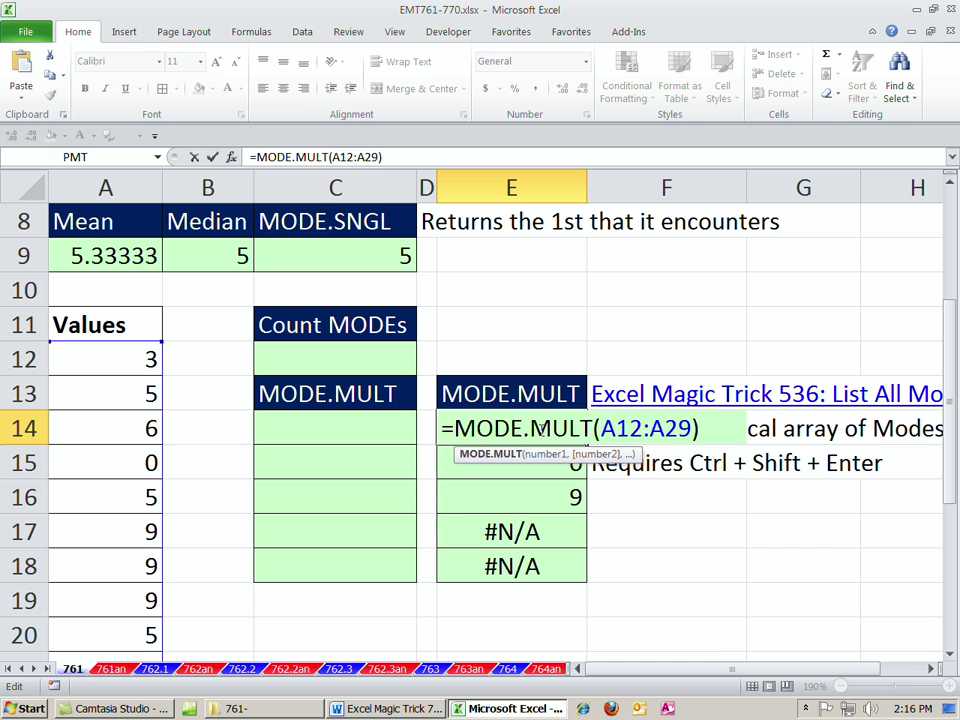
{"action": "key", "text": "Escape"}
{"action": "left_click_drag", "start_coordinate": [506, 428], "coordinate": [510, 561]}
{"action": "key", "text": "F2"}
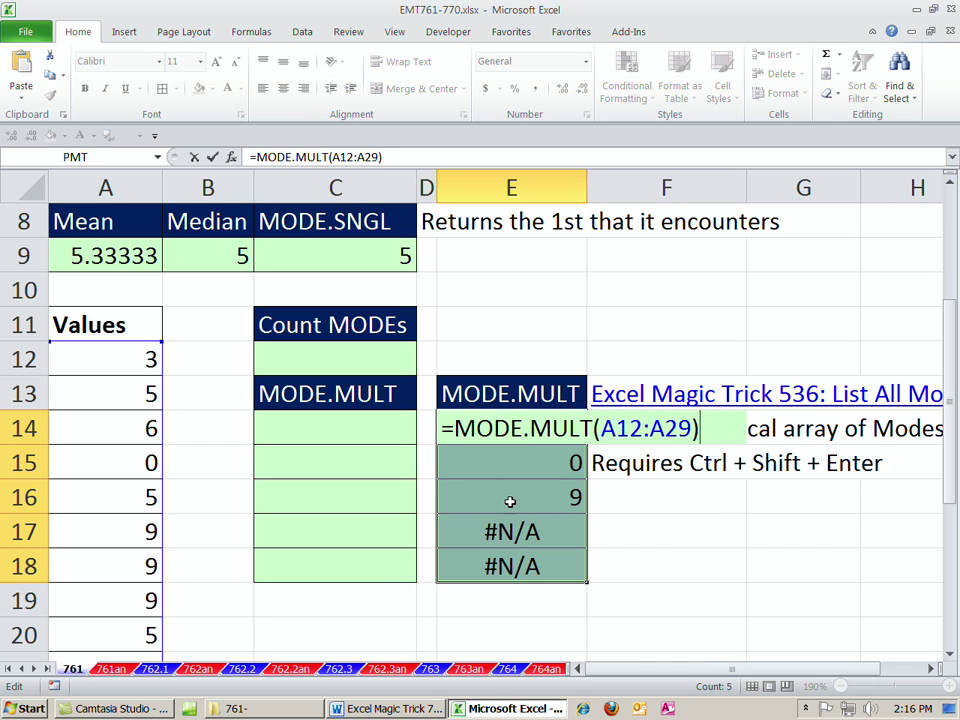
{"action": "key", "text": "Home"}
{"action": "key", "text": "Right"}
{"action": "type", "text": "ifer"}
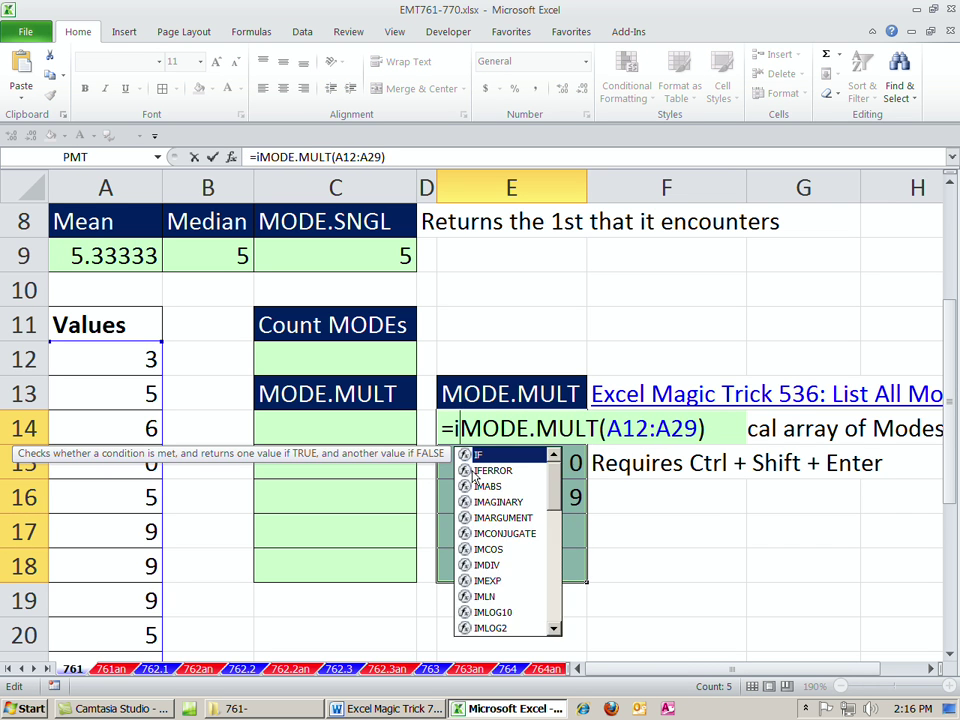
{"action": "key", "text": "Tab"}
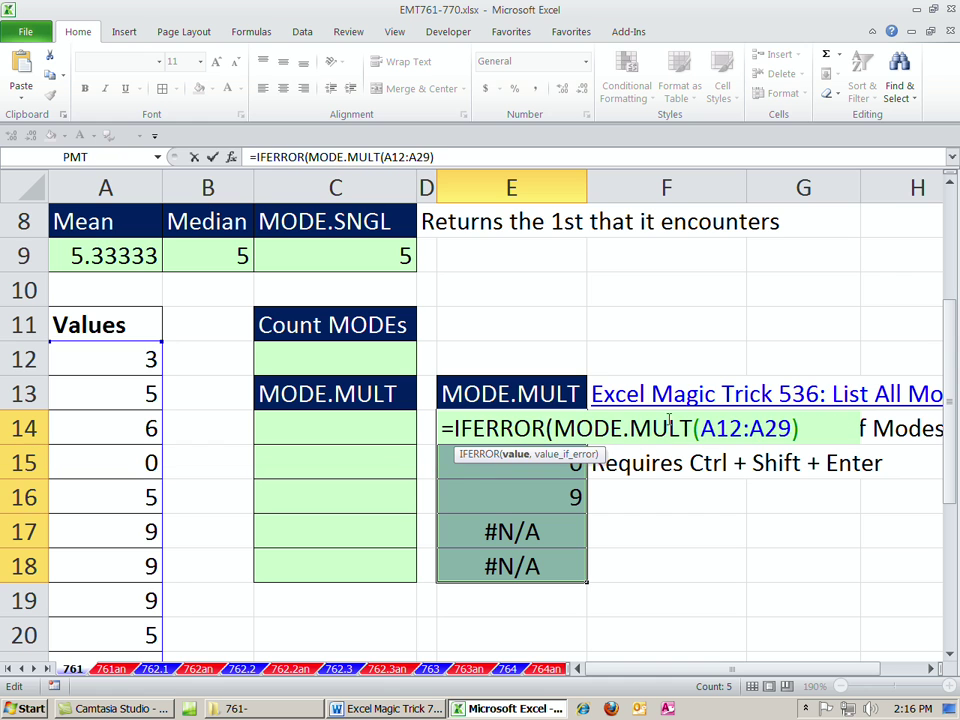
{"action": "left_click", "coordinate": [800, 428]}
{"action": "type", "text": ","}
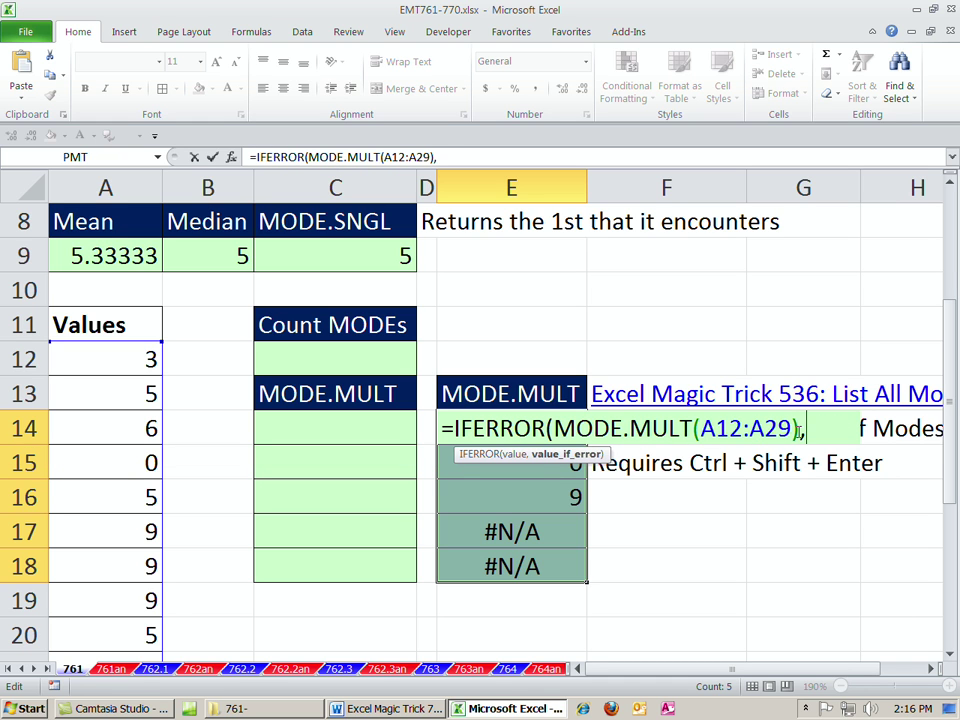
{"action": "type", "text": "\"\")"}
- Check the value and value_if_error arguments of the IFERROR formula and commit it as an array formula across E14:E18
{"action": "key", "text": "Left"}
{"action": "key", "text": "Left"}
{"action": "key", "text": "Left"}
{"action": "key", "text": "Left"}
{"action": "key", "text": "Left"}
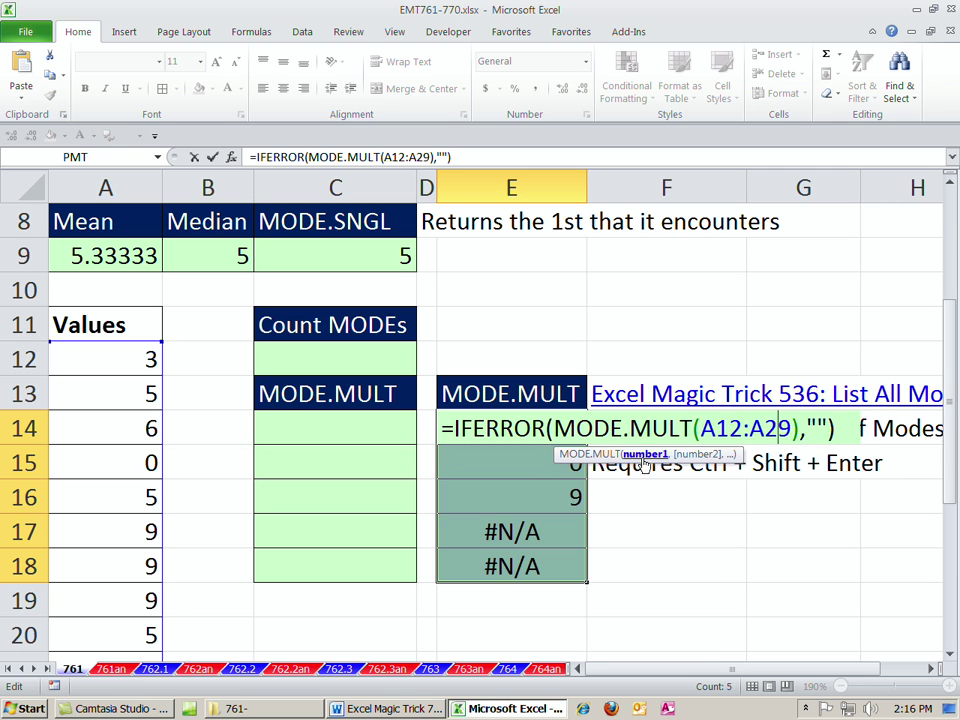
{"action": "left_click", "coordinate": [558, 442]}
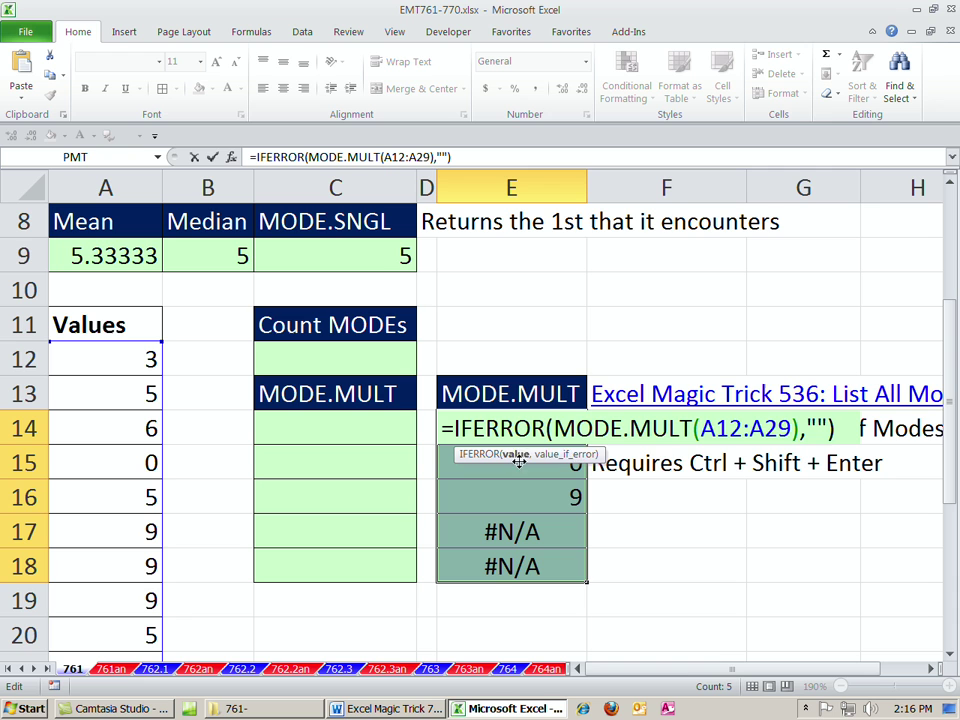
{"action": "left_click", "coordinate": [818, 428]}
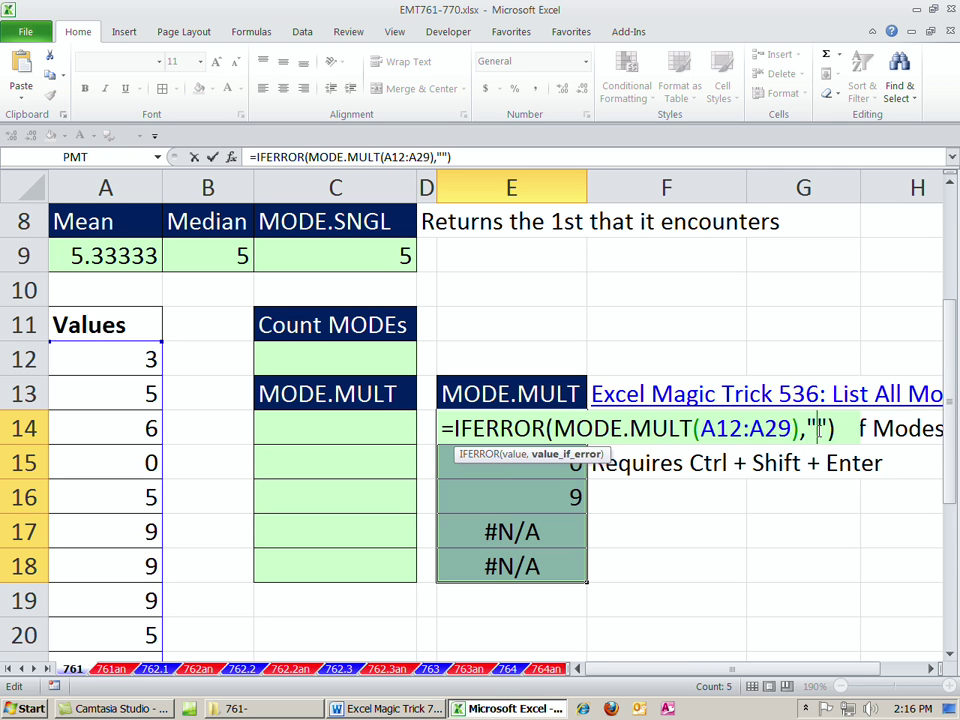
{"action": "key", "text": "ctrl+shift+Return"}
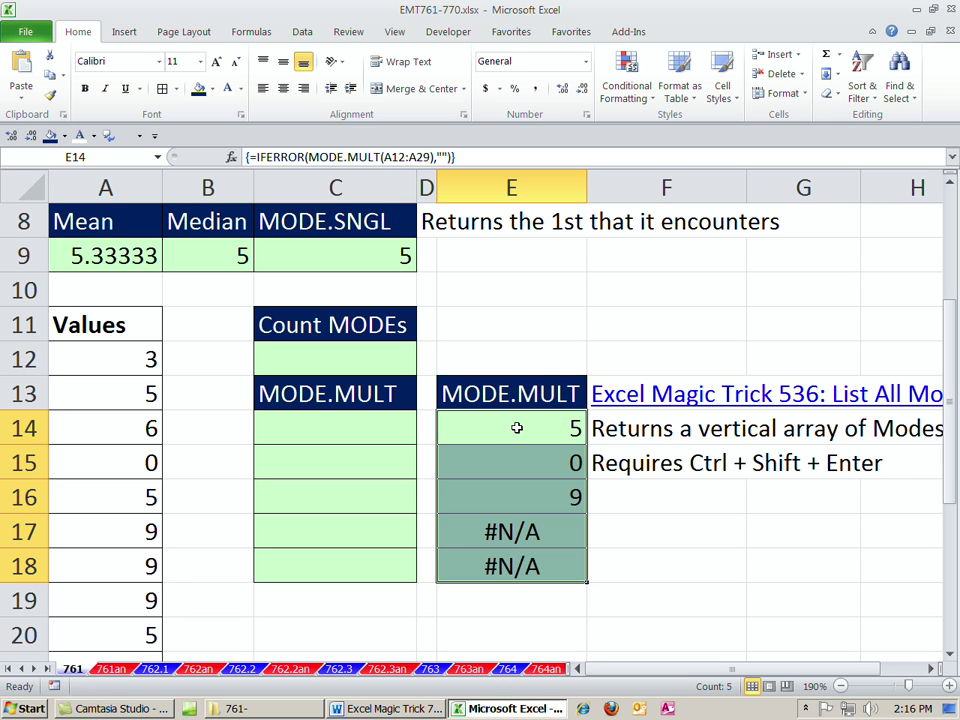
- Write the formula =COUNT(MODE.MULT(A12:A29)) in C12 under Count MODEs, keeping the range reference relative
{"action": "left_click", "coordinate": [348, 352]}
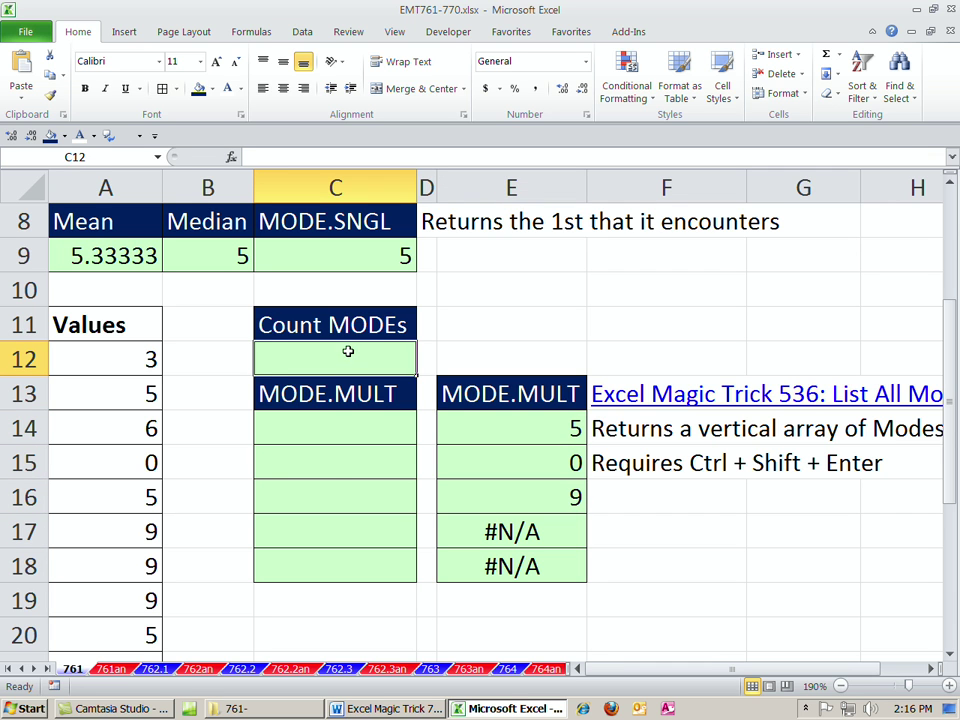
{"action": "type", "text": "=cou"}
{"action": "key", "text": "Tab"}
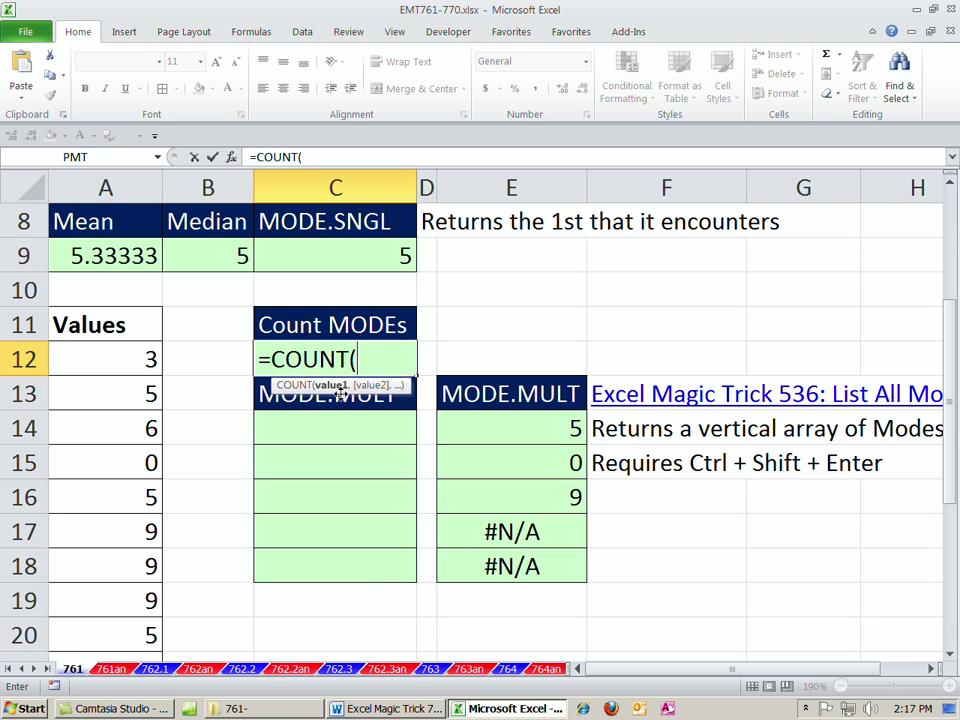
{"action": "type", "text": "mode"}
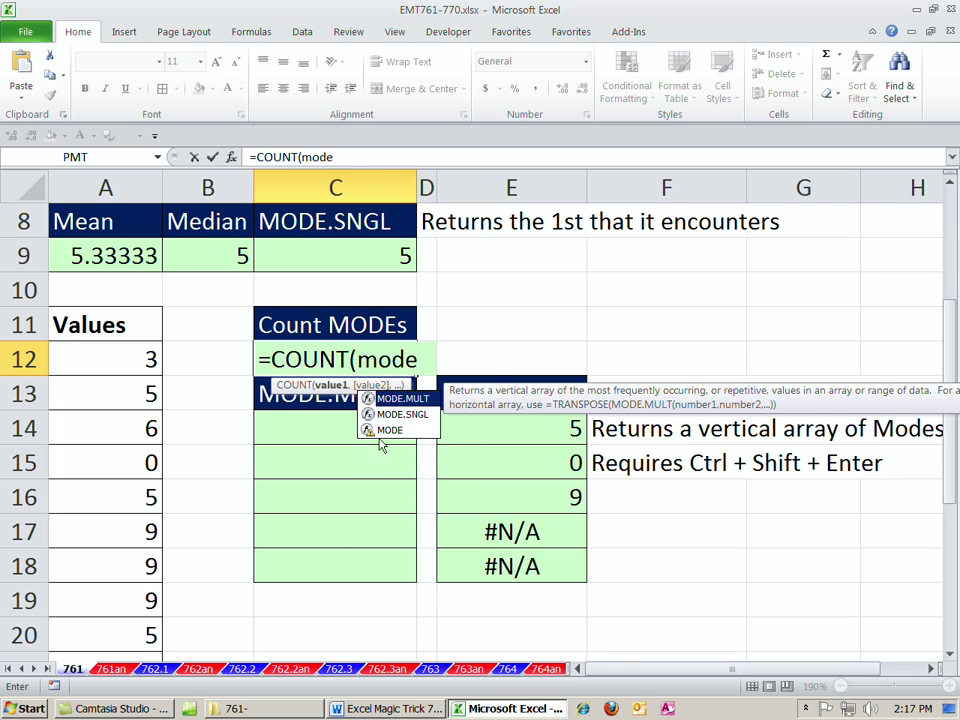
{"action": "key", "text": "Tab"}
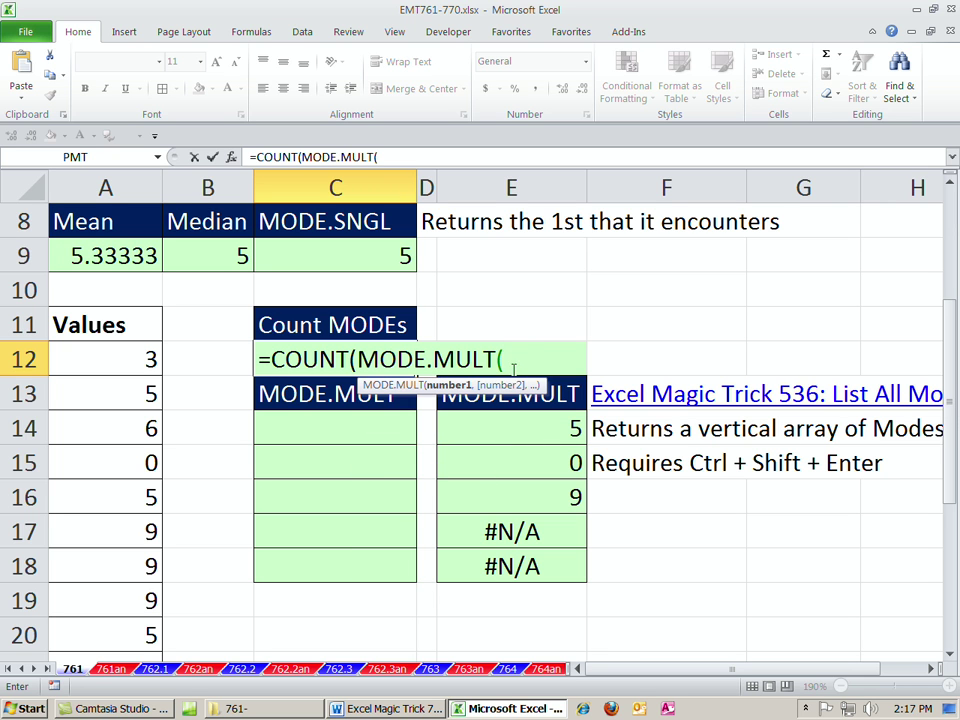
{"action": "left_click", "coordinate": [129, 358]}
{"action": "key", "text": "ctrl+shift+Down"}
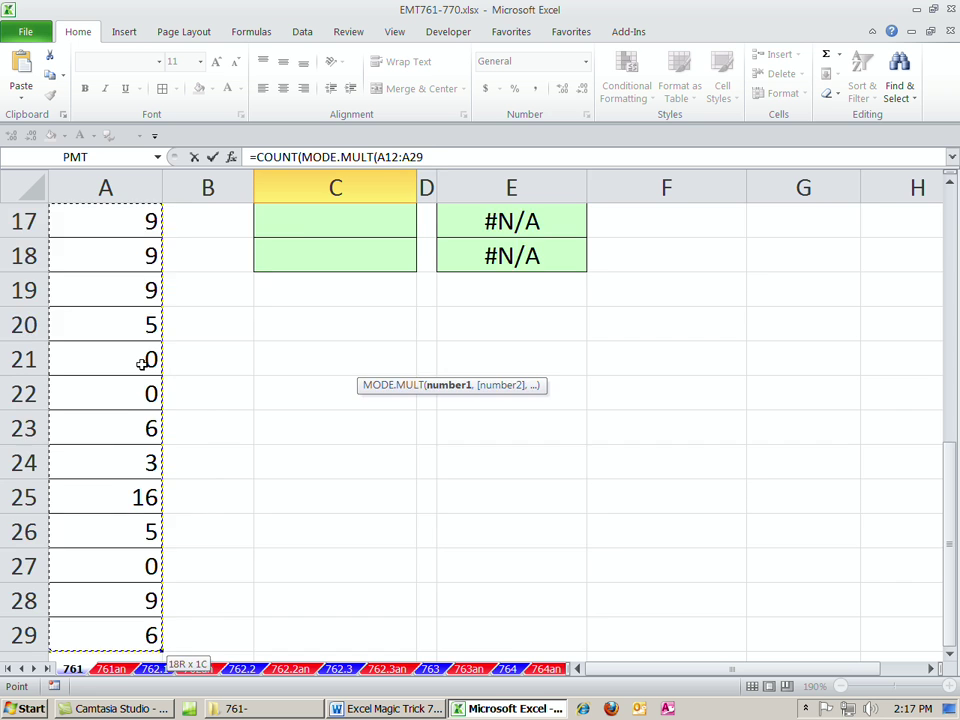
{"action": "key", "text": "F4"}
{"action": "key", "text": "F4"}
{"action": "key", "text": "F4"}
{"action": "key", "text": "F4"}
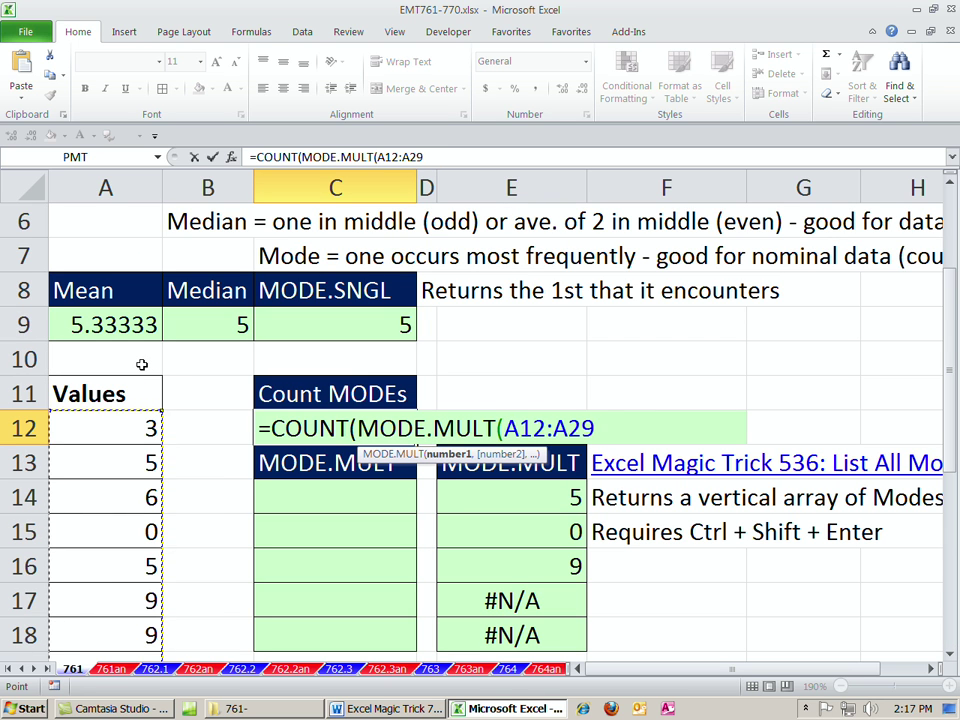
{"action": "type", "text": "))"}
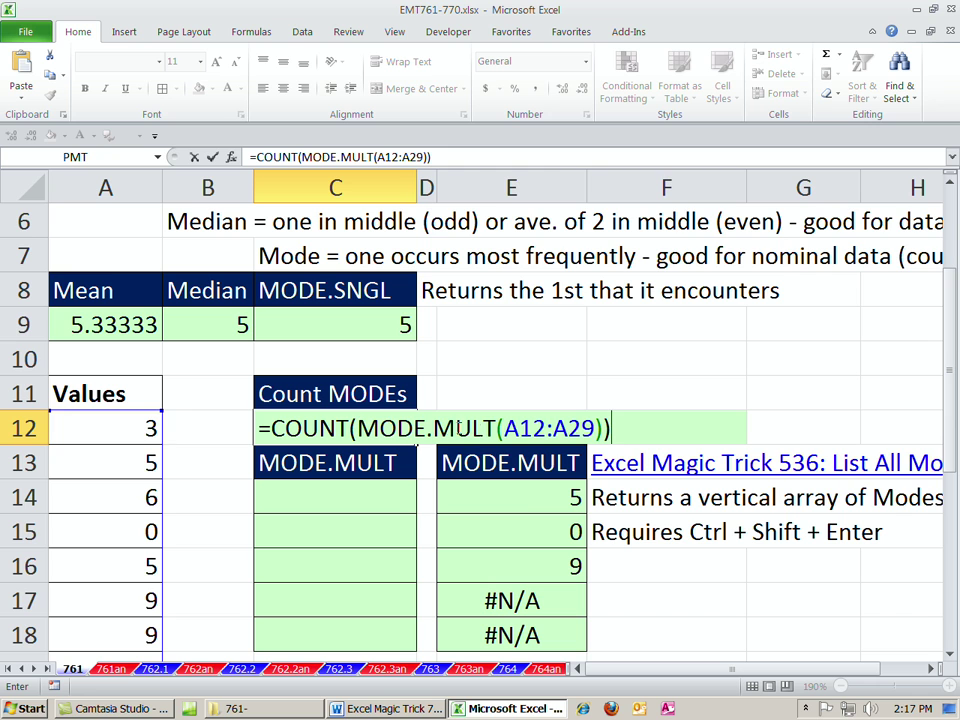
- Evaluate the MODE.MULT(A12:A29) part inside the COUNT formula, restore the original expression and commit the formula in C12
{"action": "left_click", "coordinate": [507, 428]}
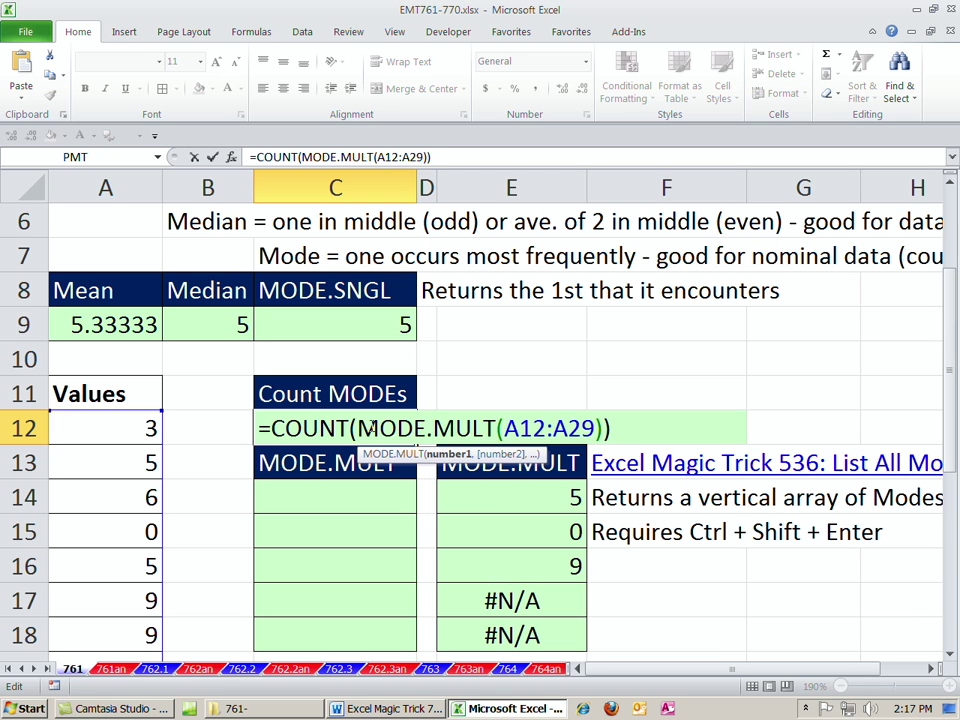
{"action": "left_click_drag", "start_coordinate": [358, 428], "coordinate": [609, 430]}
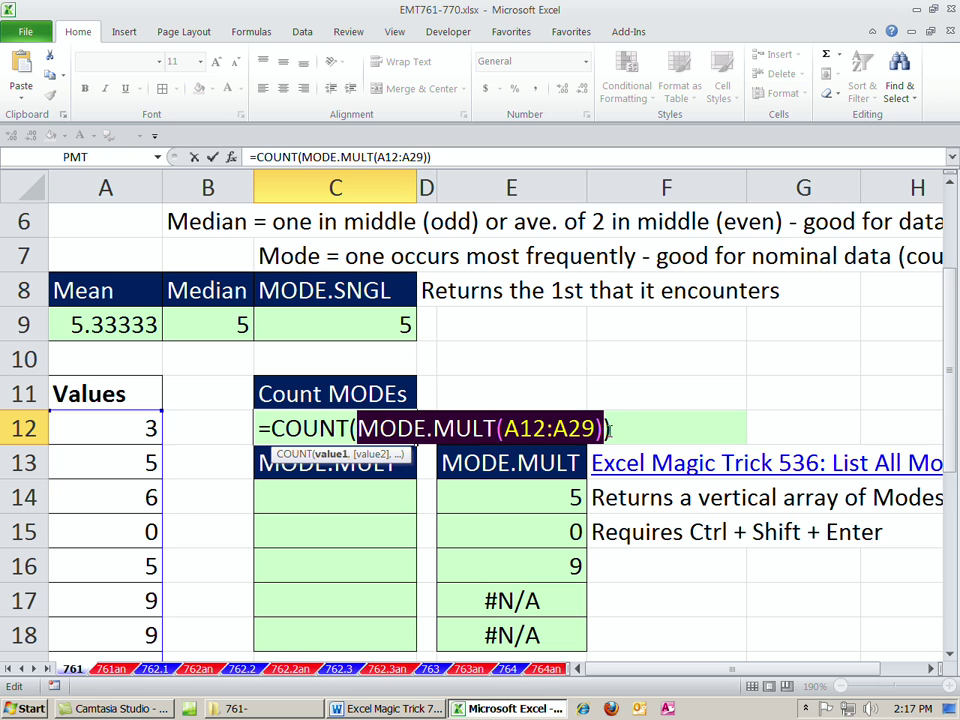
{"action": "key", "text": "F9"}
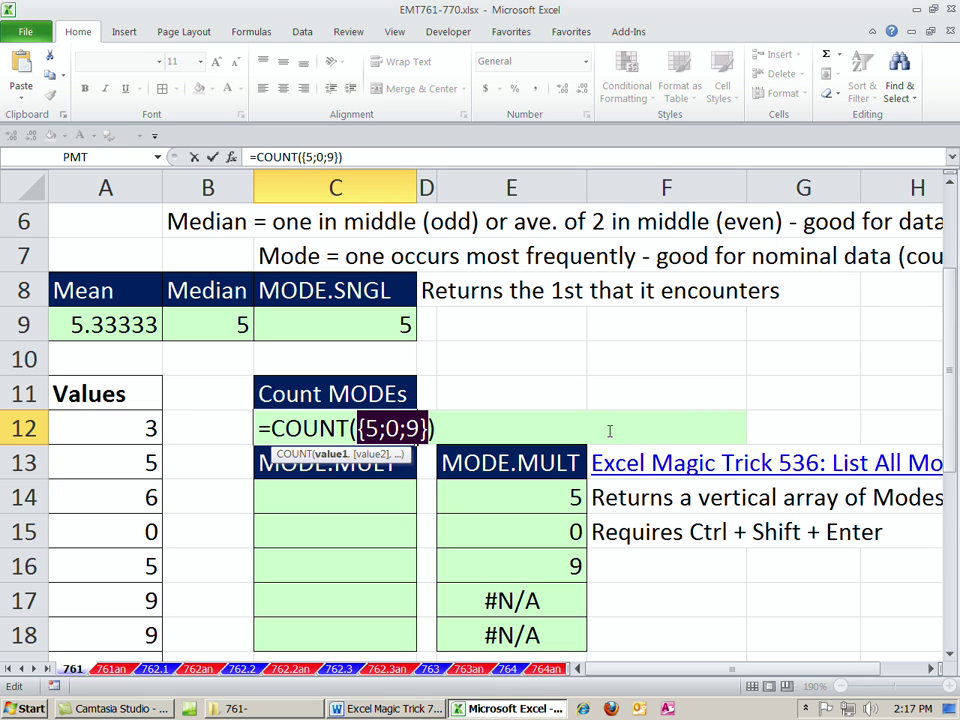
{"action": "key", "text": "ctrl+z"}
{"action": "key", "text": "Return"}
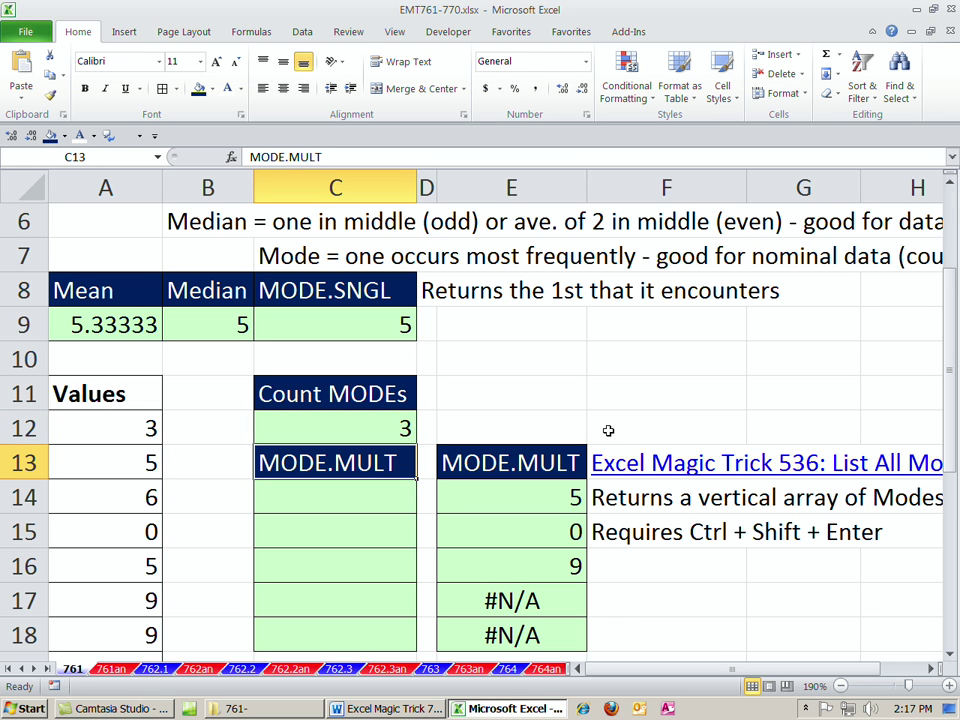
{"action": "left_click", "coordinate": [338, 427]}
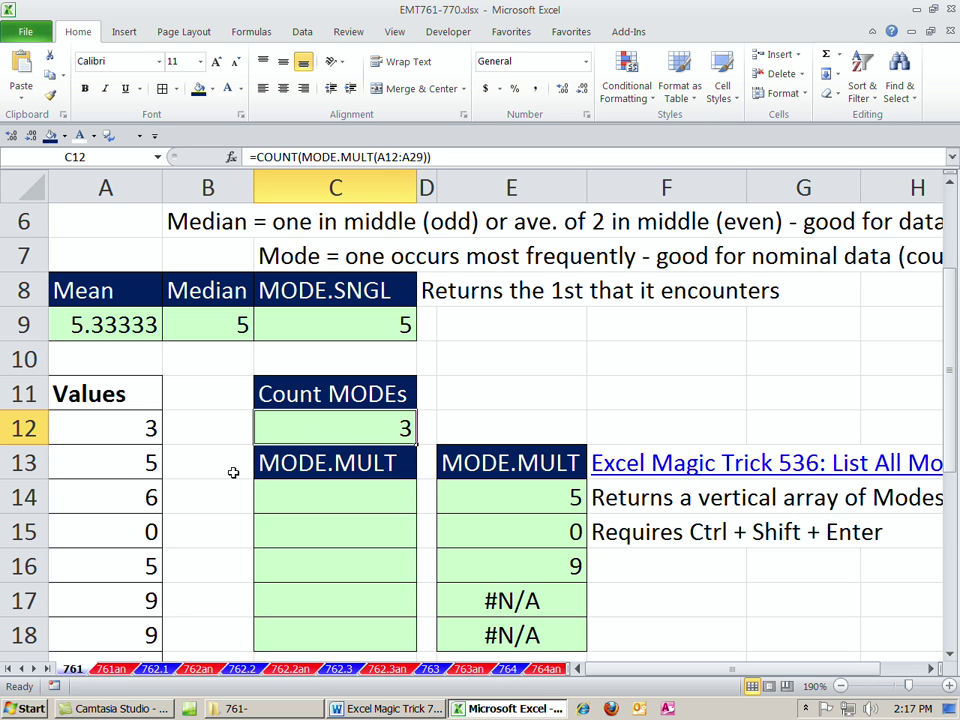
- Try 6 as the value in A13 and undo the change
{"action": "left_click", "coordinate": [118, 462]}
{"action": "type", "text": "6"}
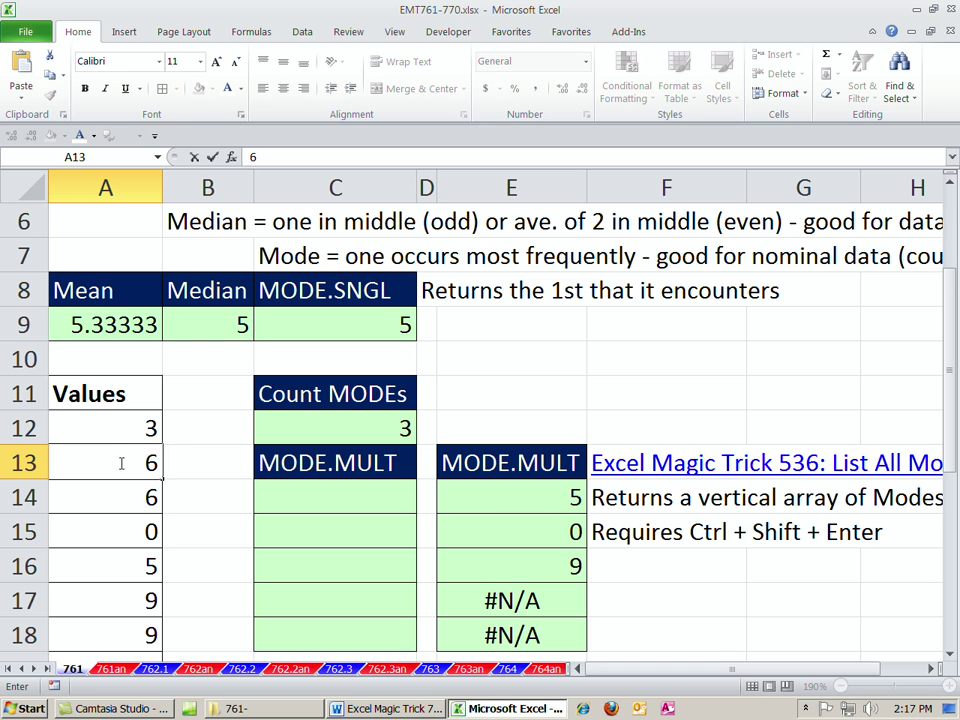
{"action": "key", "text": "ctrl+Return"}
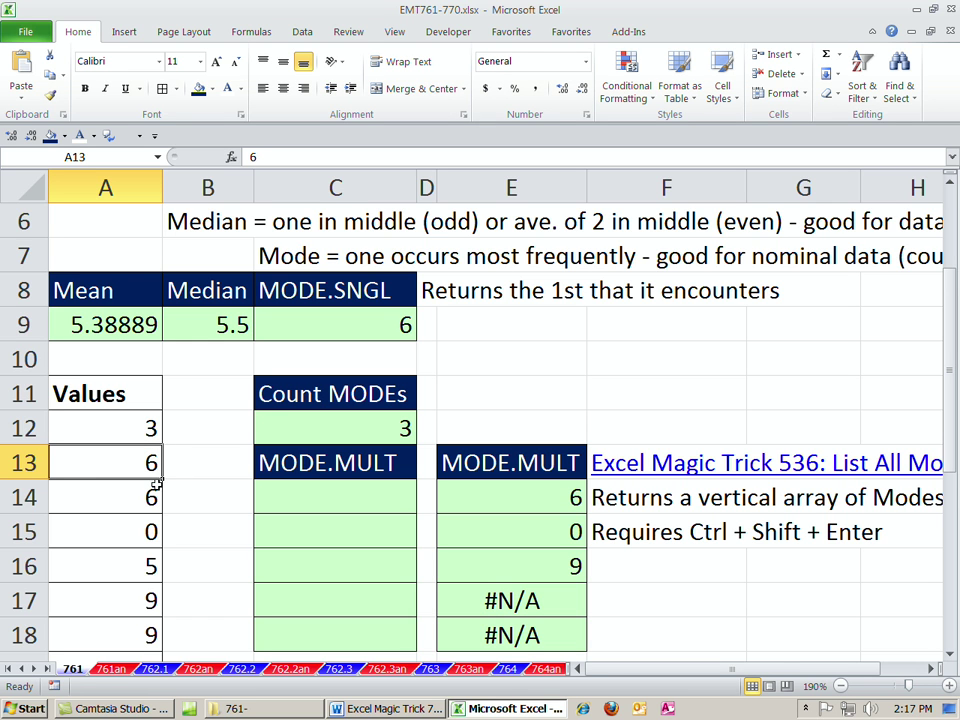
{"action": "key", "text": "ctrl+z"}
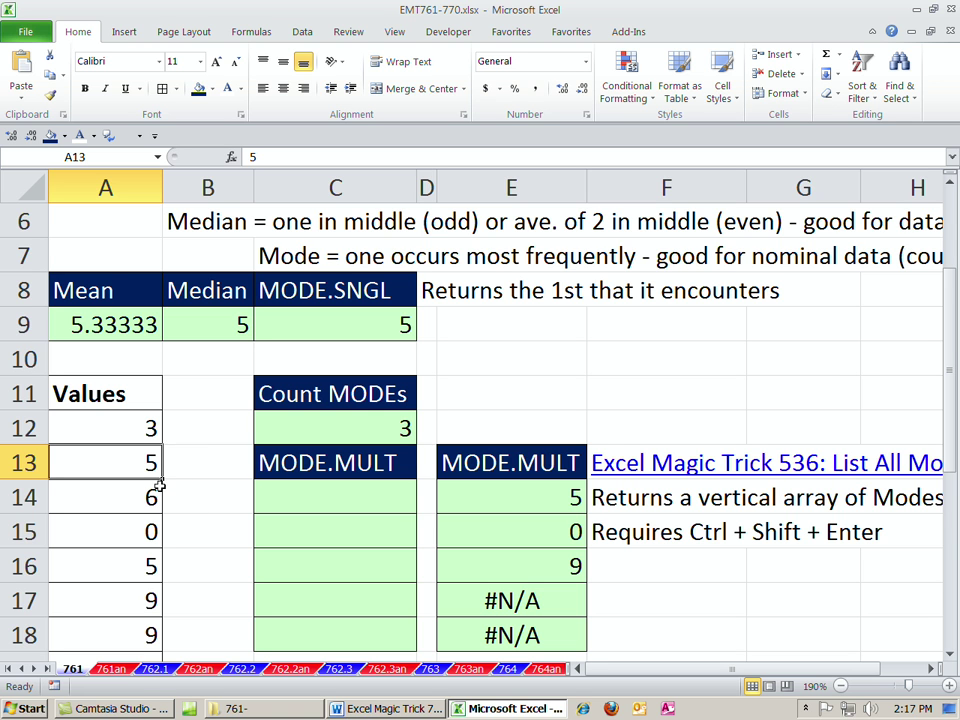
- Change the value in A25 to 6 and return to the mode results
{"action": "scroll", "coordinate": [130, 530], "scroll_direction": "down", "scroll_amount": 5}
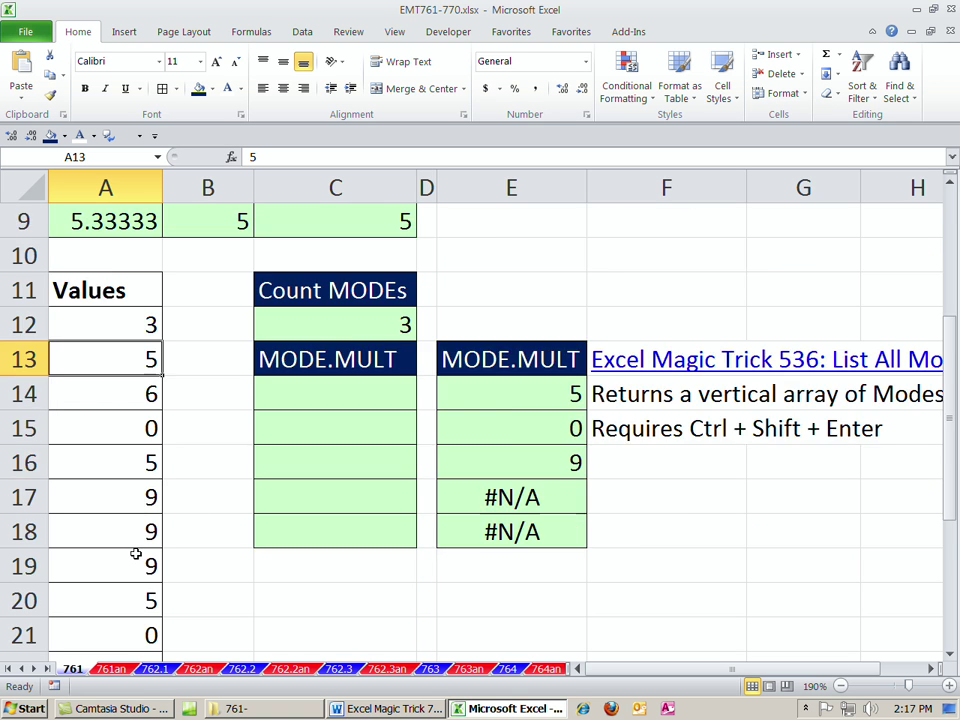
{"action": "left_click", "coordinate": [122, 366]}
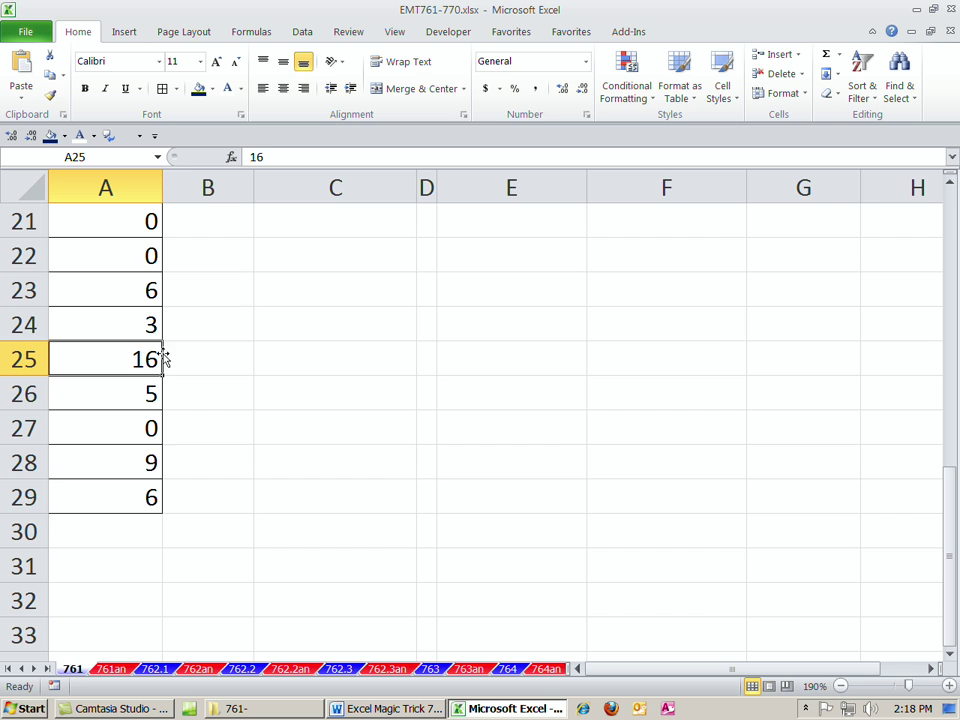
{"action": "type", "text": "6"}
{"action": "scroll", "coordinate": [345, 508], "scroll_direction": "up", "scroll_amount": 6}
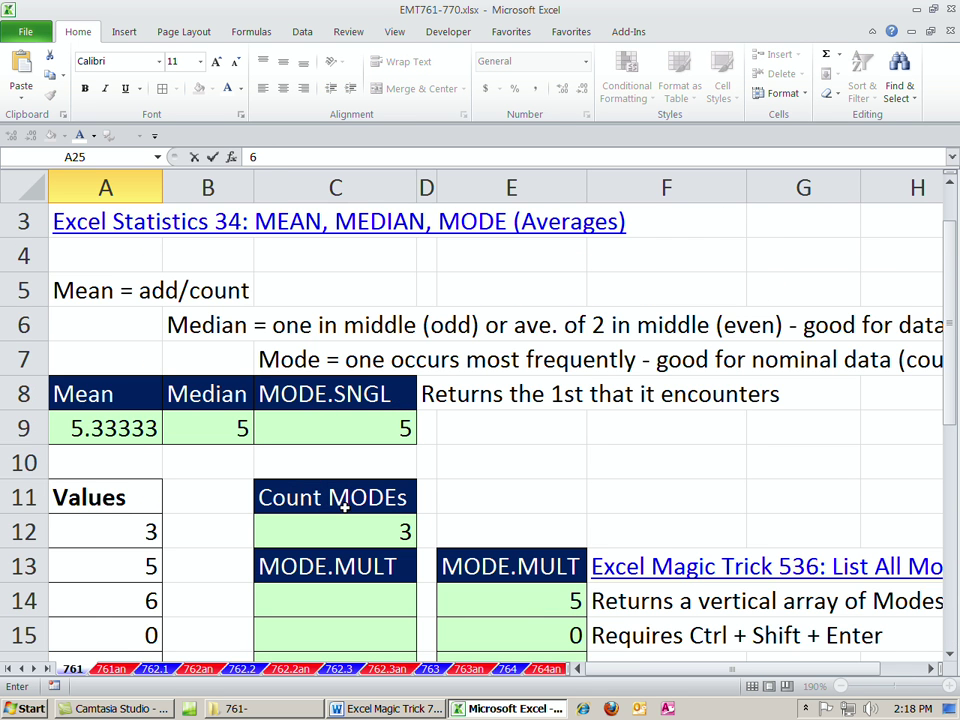
{"action": "key", "text": "Return"}
{"action": "scroll", "coordinate": [430, 490], "scroll_direction": "up", "scroll_amount": 3}
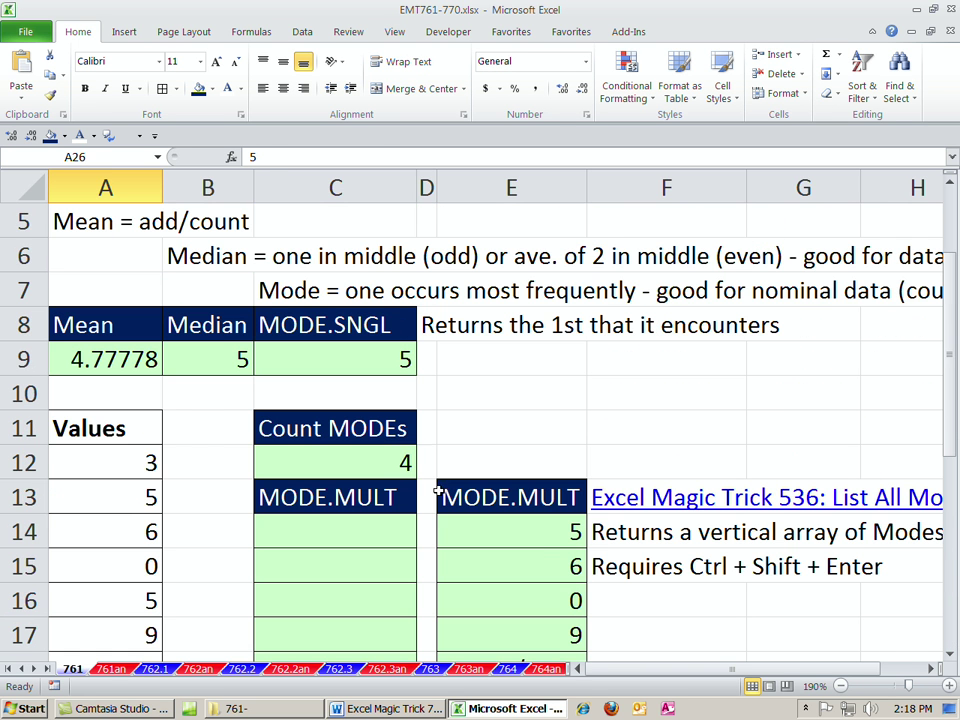
- Review the COUNT and MODE.MULT formula in C12 and compare it with the list of modes in column E
{"action": "double_click", "coordinate": [362, 466]}
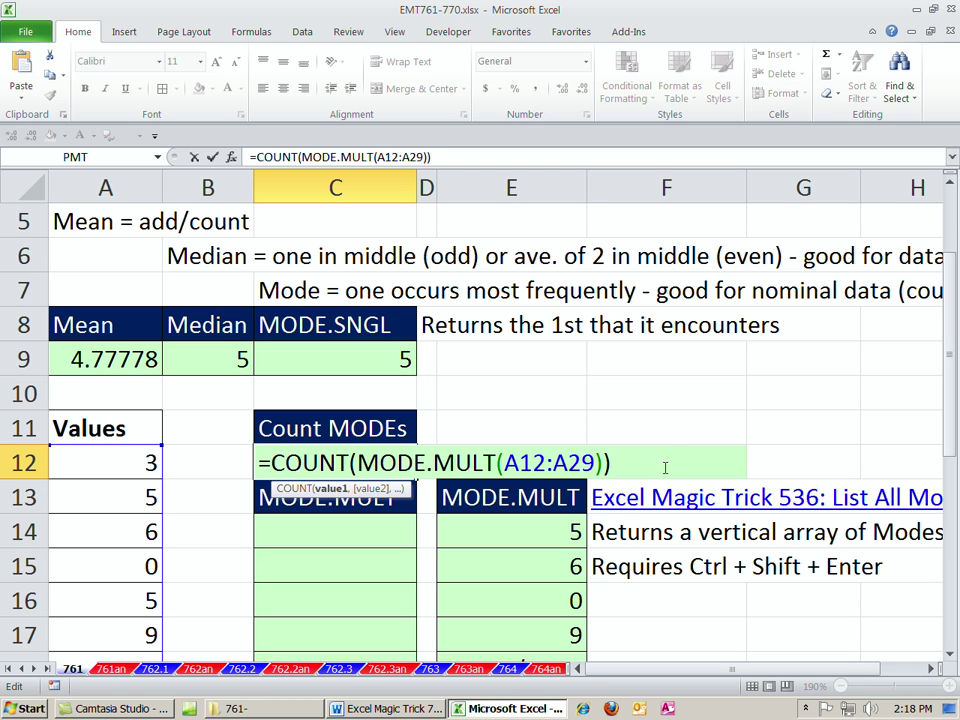
{"action": "key", "text": "ctrl+Return"}
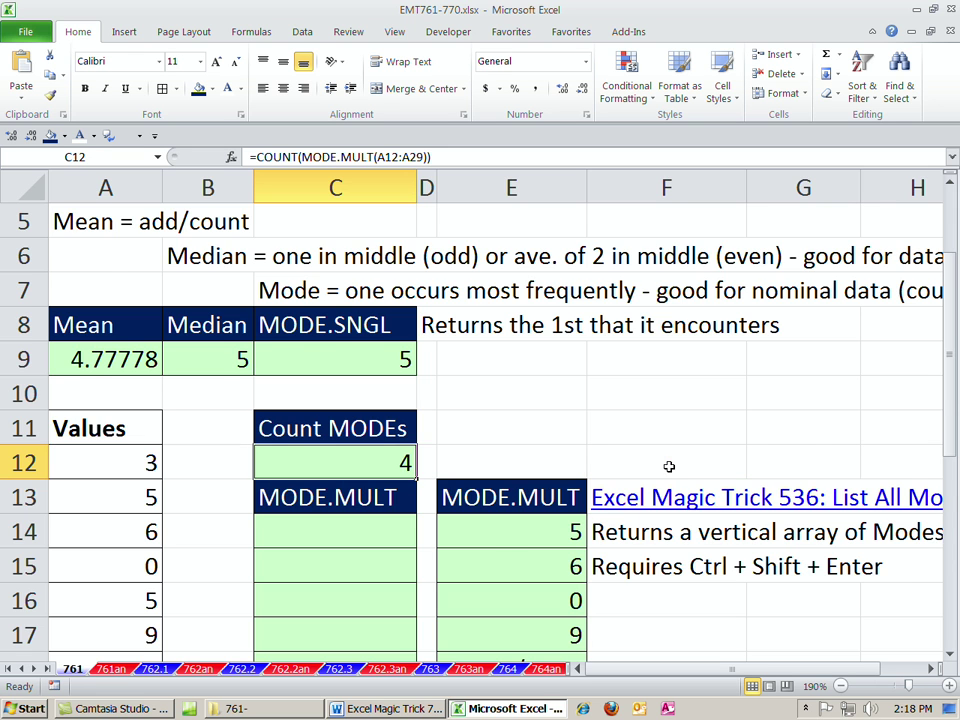
{"action": "scroll", "coordinate": [445, 470], "scroll_direction": "down", "scroll_amount": 1}
{"action": "left_click", "coordinate": [347, 428]}
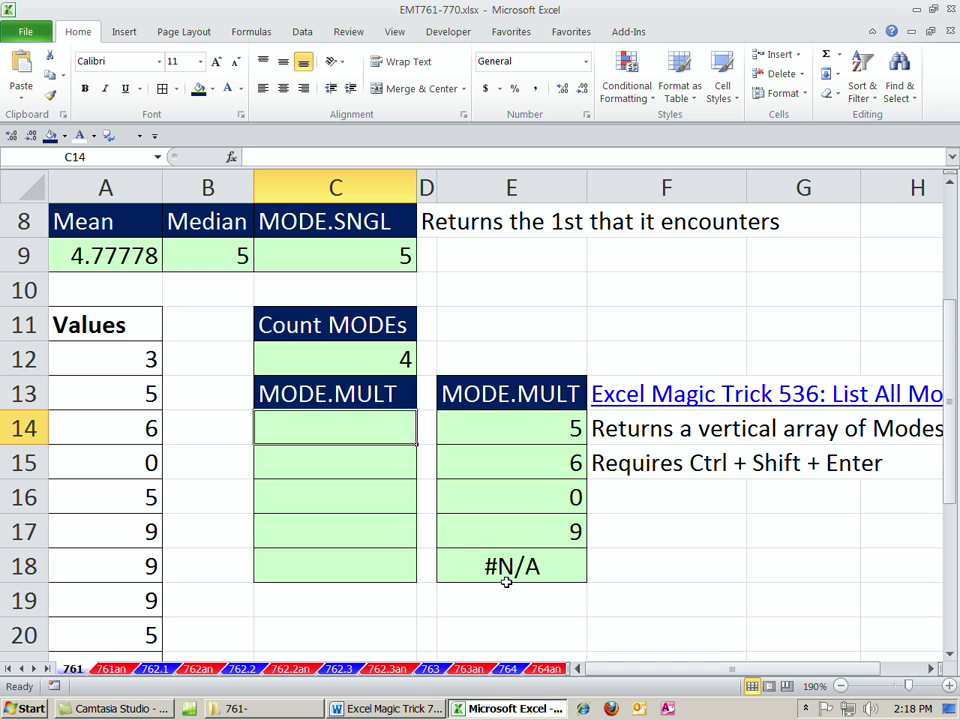
- Change the value in A14 to 15
{"action": "left_click", "coordinate": [120, 430]}
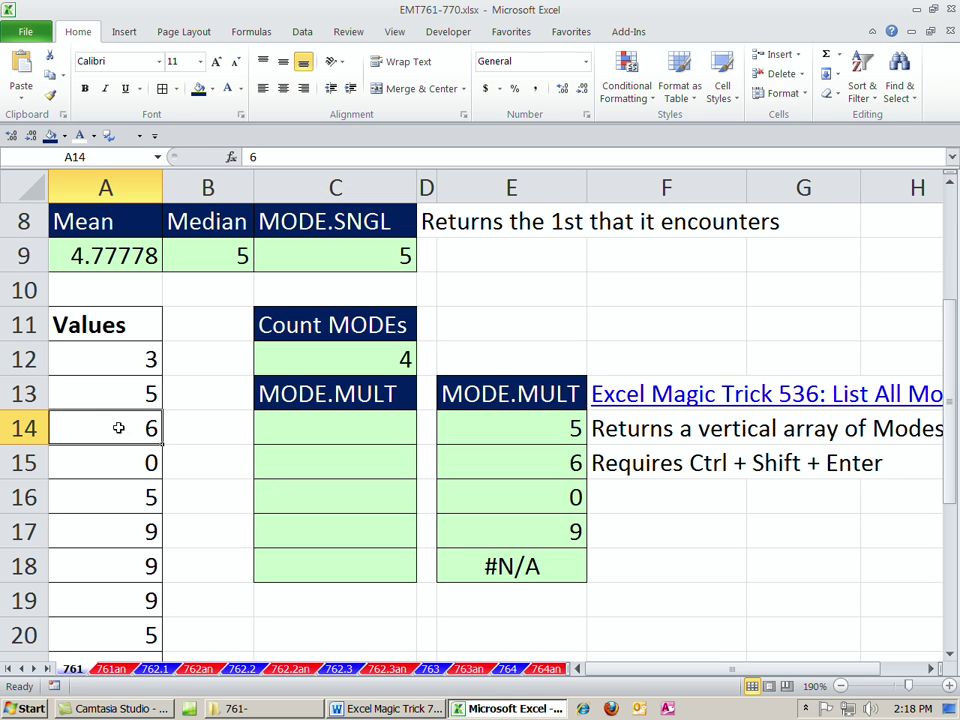
{"action": "type", "text": "15"}
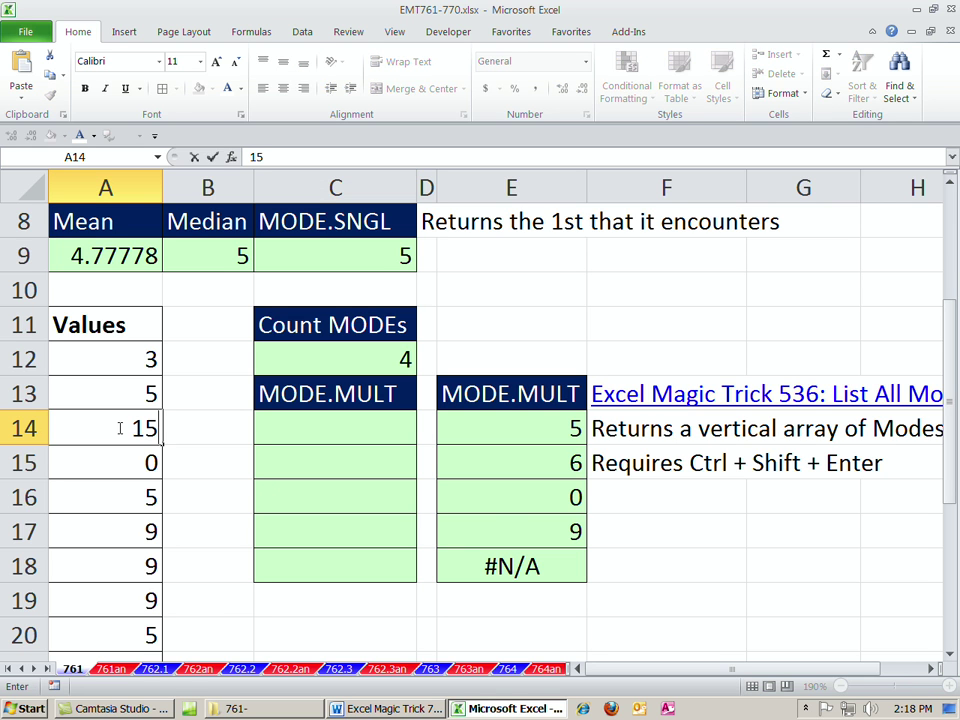
{"action": "key", "text": "ctrl+Return"}
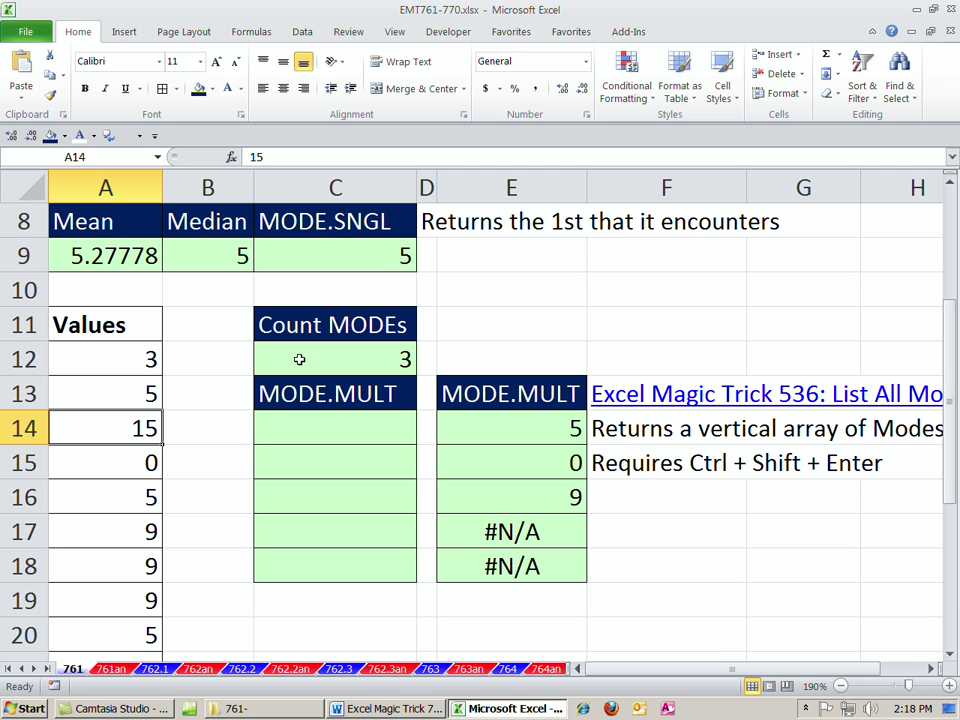
- Start an IF formula in C14 whose logical test begins with the expanding range count ROWS(C$14:C14)
{"action": "left_click", "coordinate": [316, 423]}
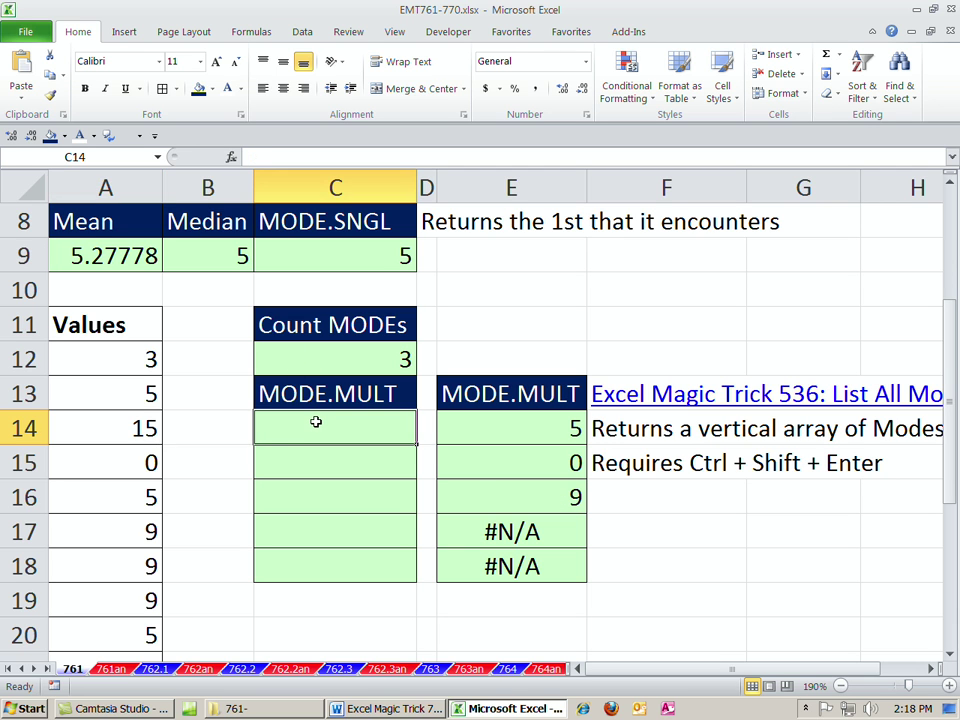
{"action": "type", "text": "=i"}
{"action": "key", "text": "Tab"}
{"action": "type", "text": "r"}
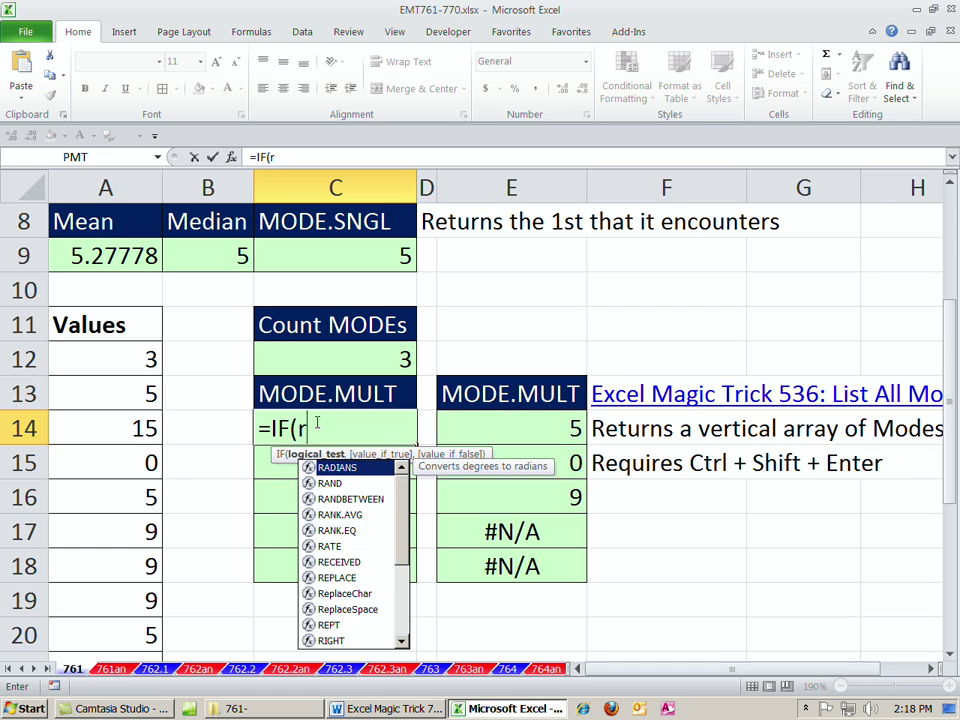
{"action": "type", "text": "ow"}
{"action": "key", "text": "Tab"}
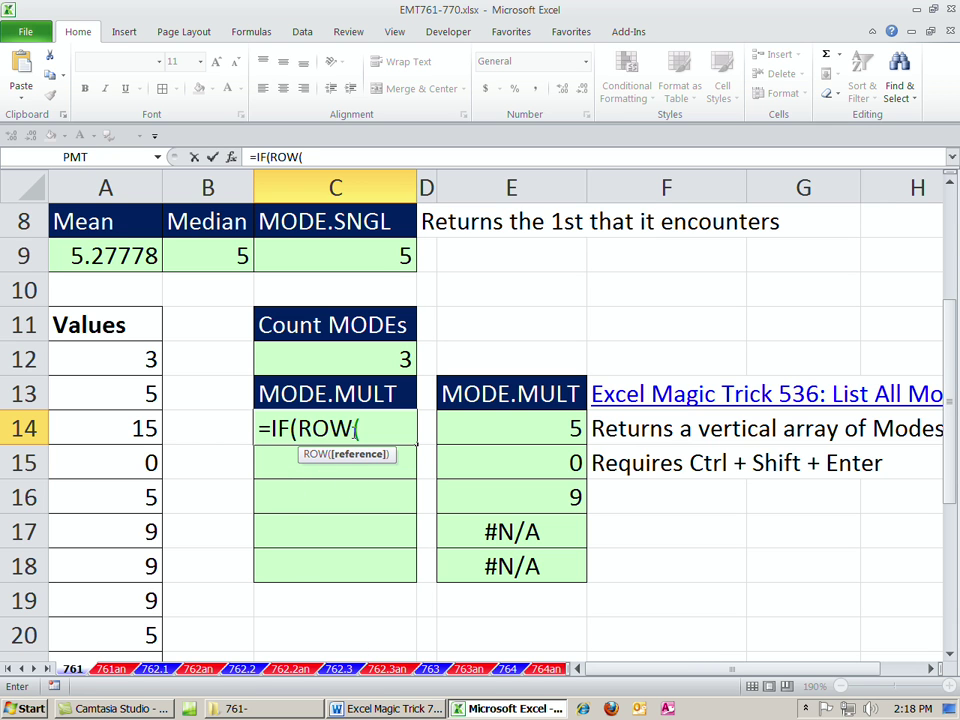
{"action": "key", "text": "F2"}
{"action": "key", "text": "Left"}
{"action": "type", "text": "S"}
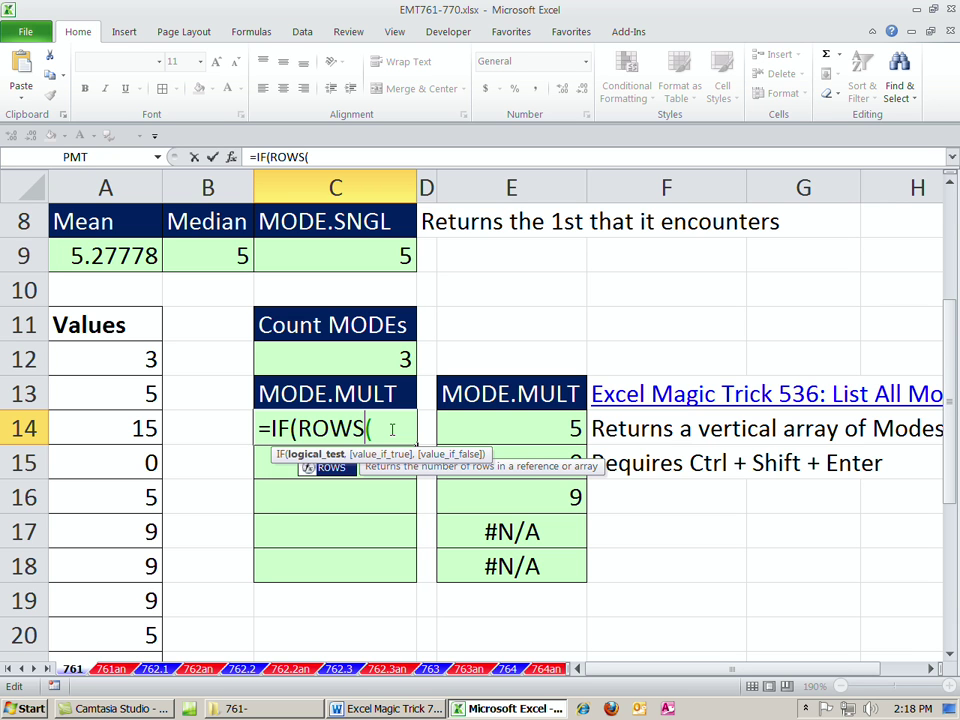
{"action": "key", "text": "Right"}
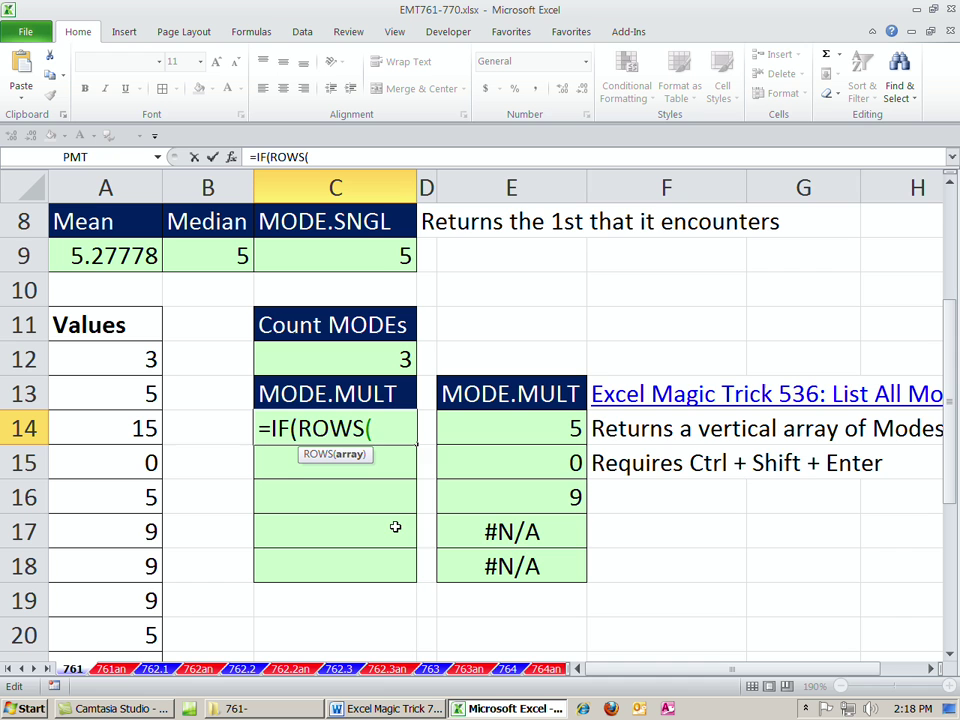
{"action": "type", "text": "C$14:C14)"}
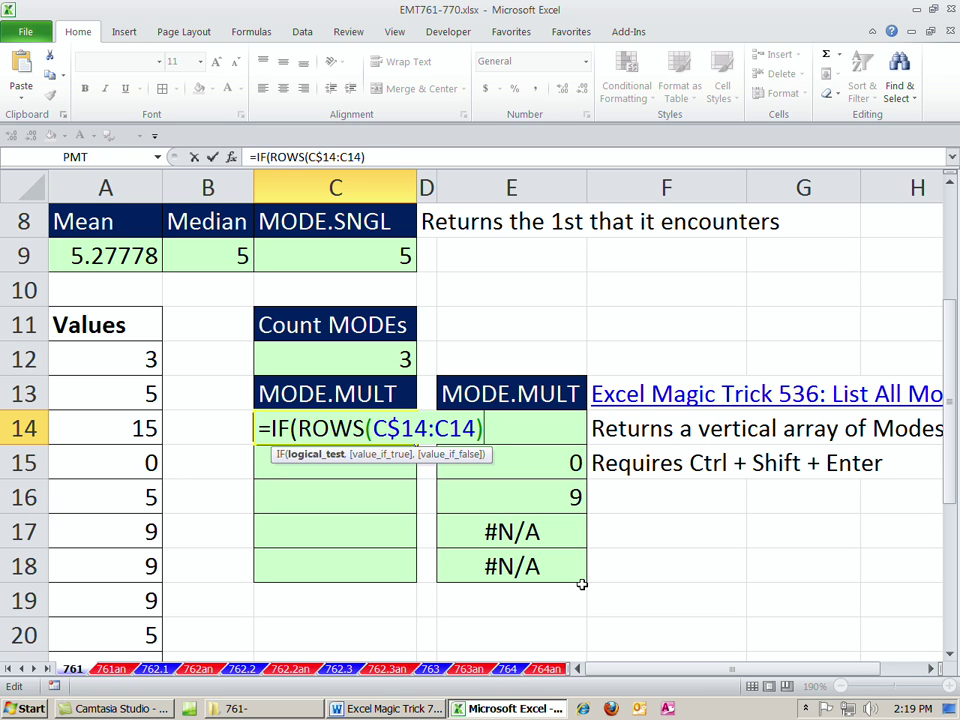
- Complete the logical test with >C$12, locking only the row of the mode count, and continue to the value_if_true argument
{"action": "type", "text": ">"}
{"action": "left_click", "coordinate": [333, 353]}
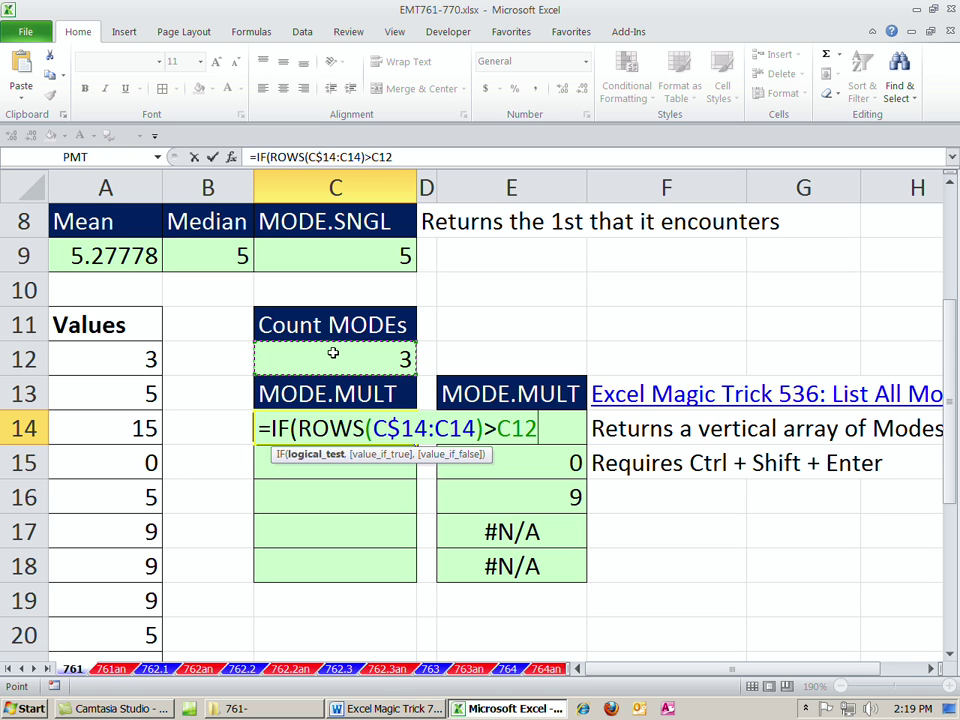
{"action": "key", "text": "F4"}
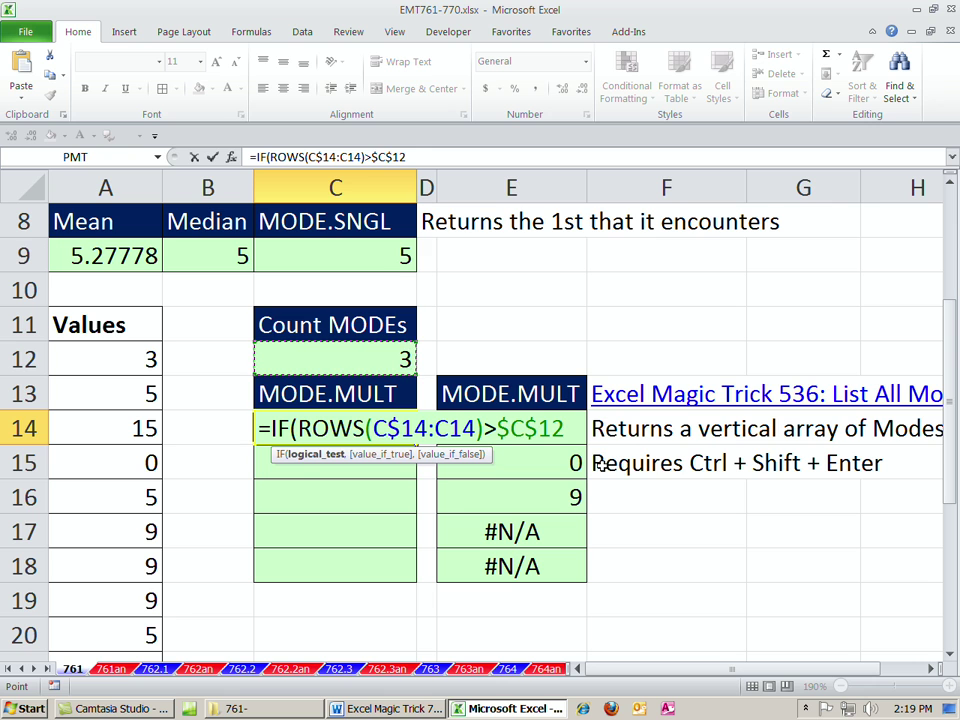
{"action": "key", "text": "F4"}
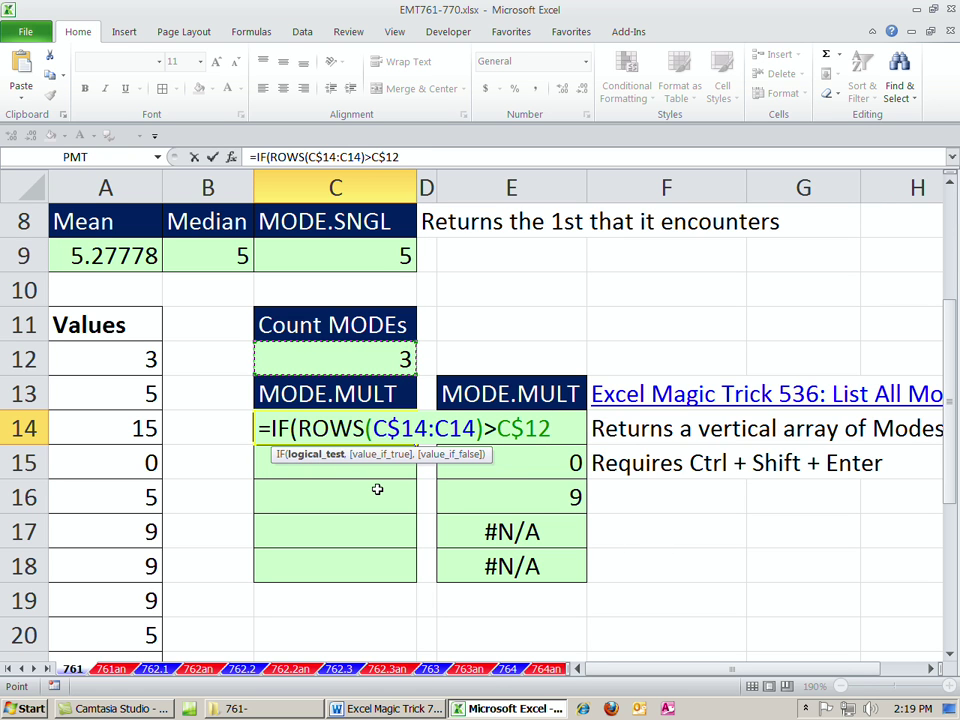
{"action": "type", "text": ","}
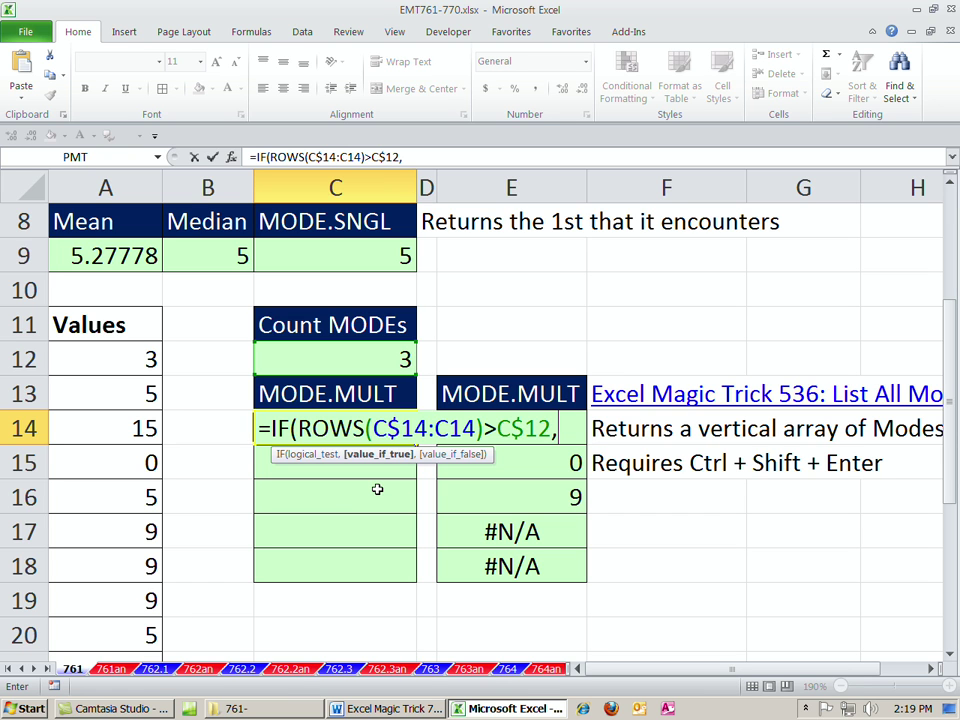
- Set the IF formula's value_if_true to empty text ("") and start an INDEX function as its value_if_false
{"action": "type", "text": "\"\","}
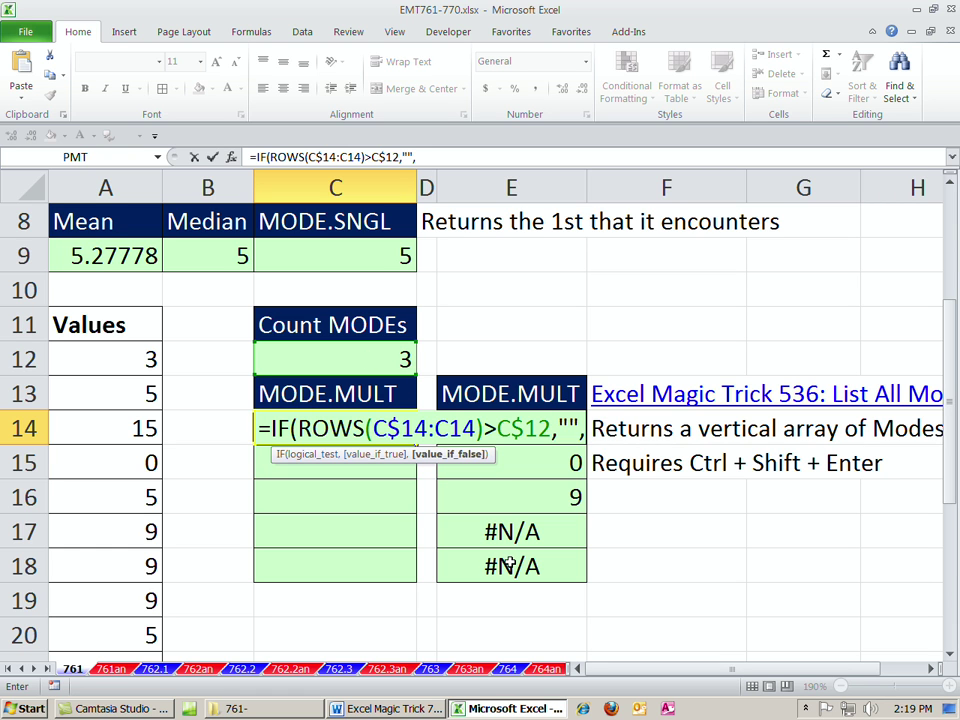
{"action": "type", "text": "in"}
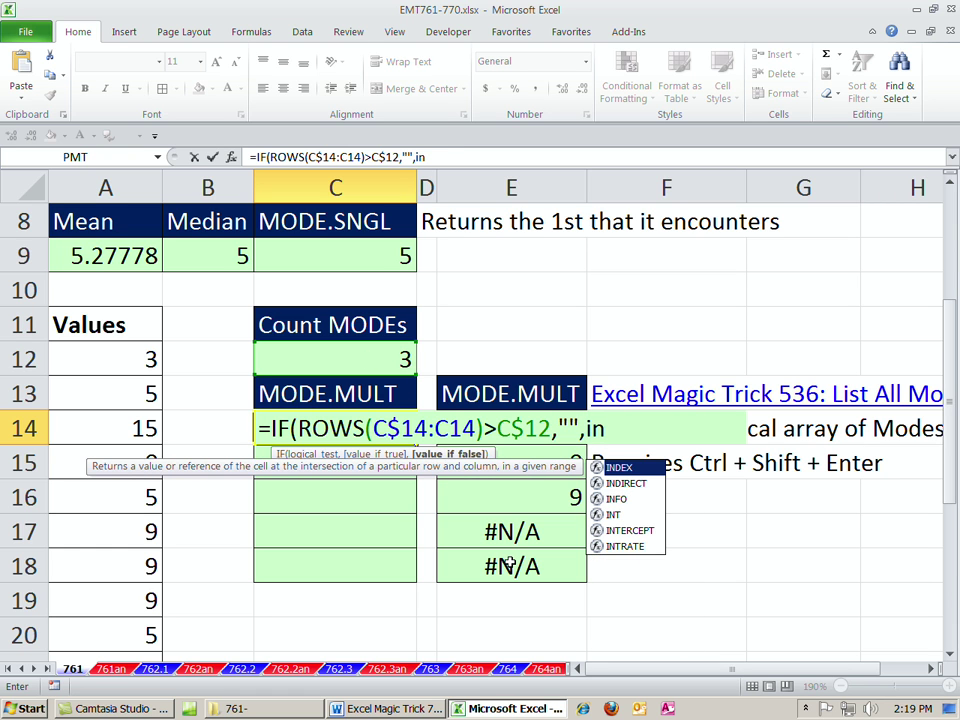
{"action": "key", "text": "Tab"}
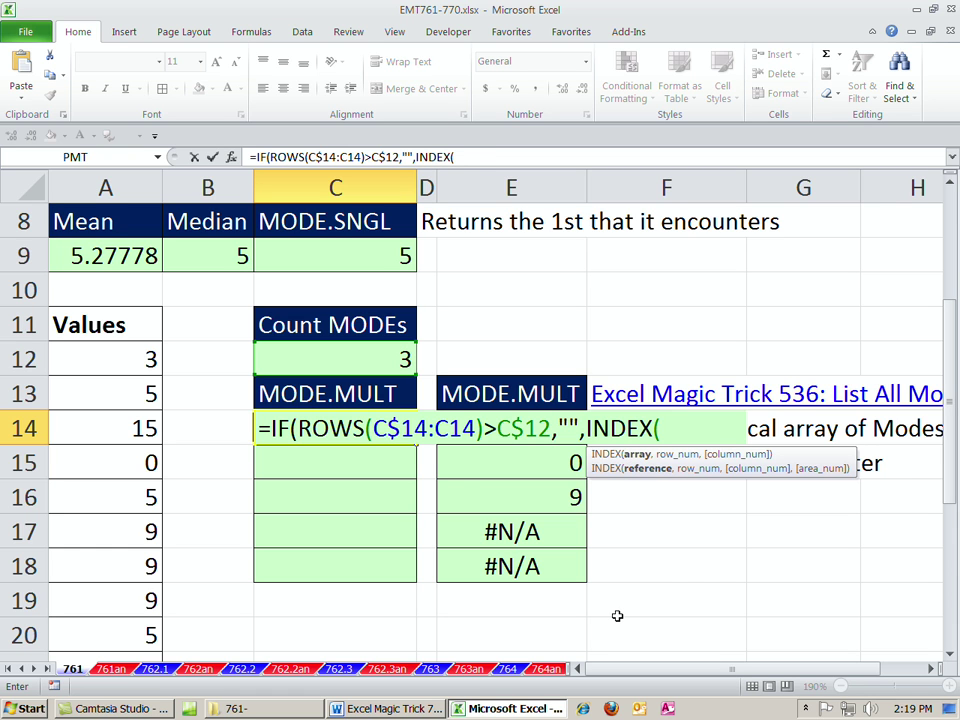
- Enter MODE.MULT($A$12:$A$29) as the INDEX array, with the values range locked as an absolute reference
{"action": "type", "text": "mode"}
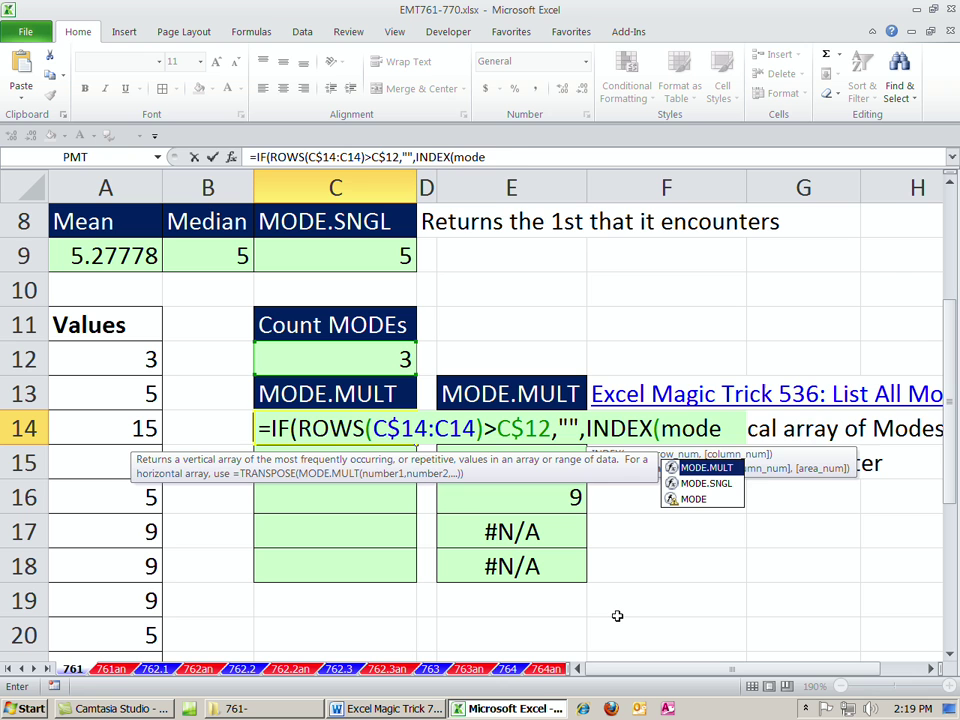
{"action": "key", "text": "Tab"}
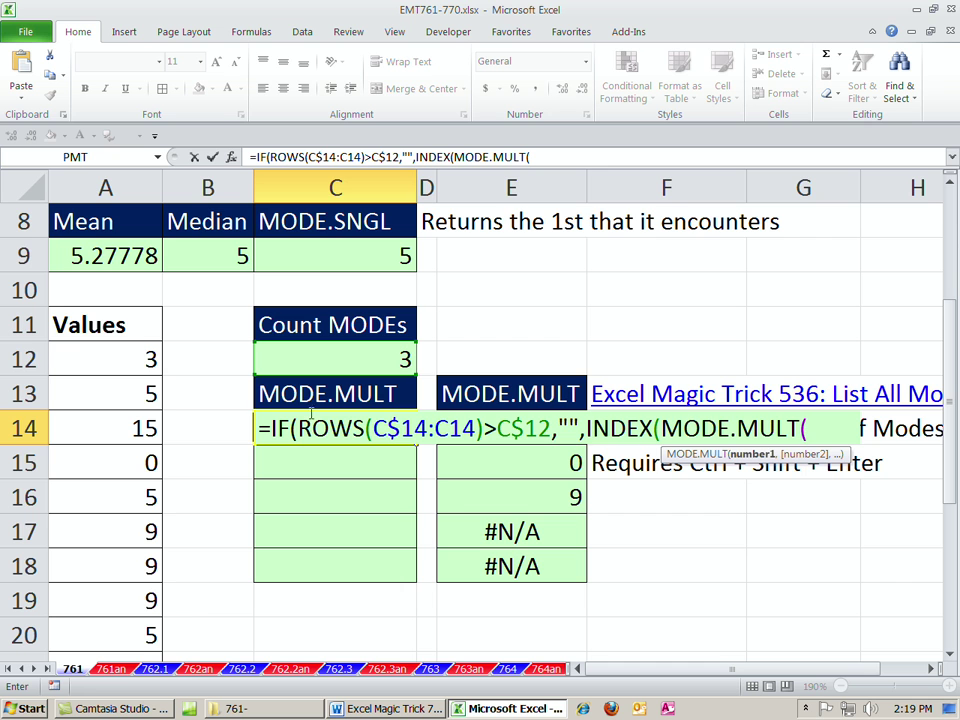
{"action": "left_click", "coordinate": [116, 357]}
{"action": "key", "text": "ctrl+shift+Down"}
{"action": "key", "text": "F4"}
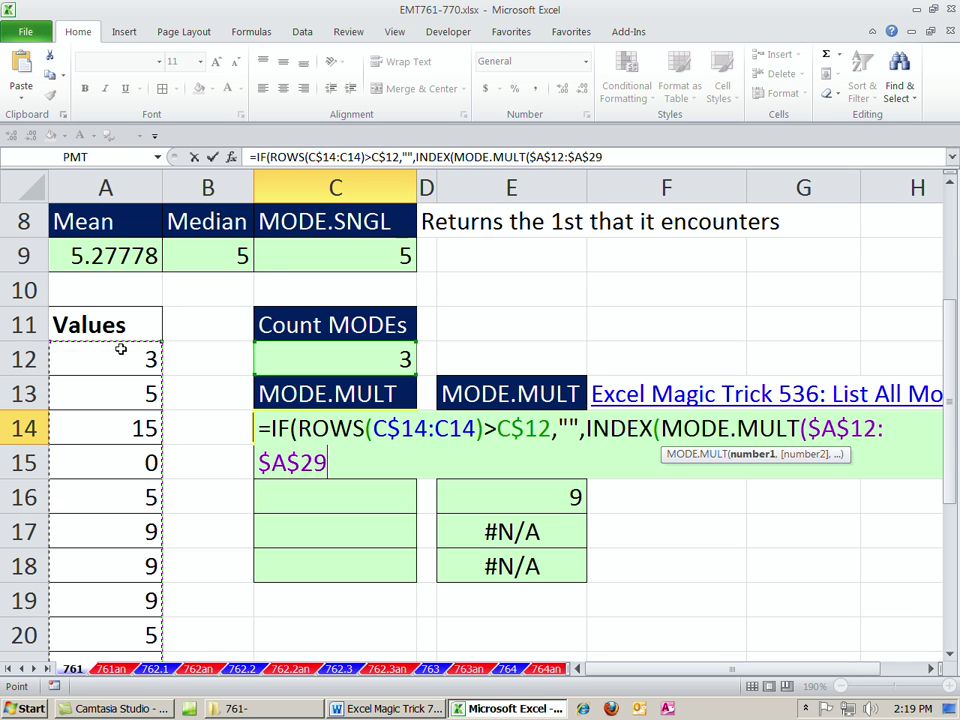
{"action": "type", "text": ")"}
- Evaluate the MODE.MULT part inside the formula to check its array, and restore the function
{"action": "left_click", "coordinate": [645, 487]}
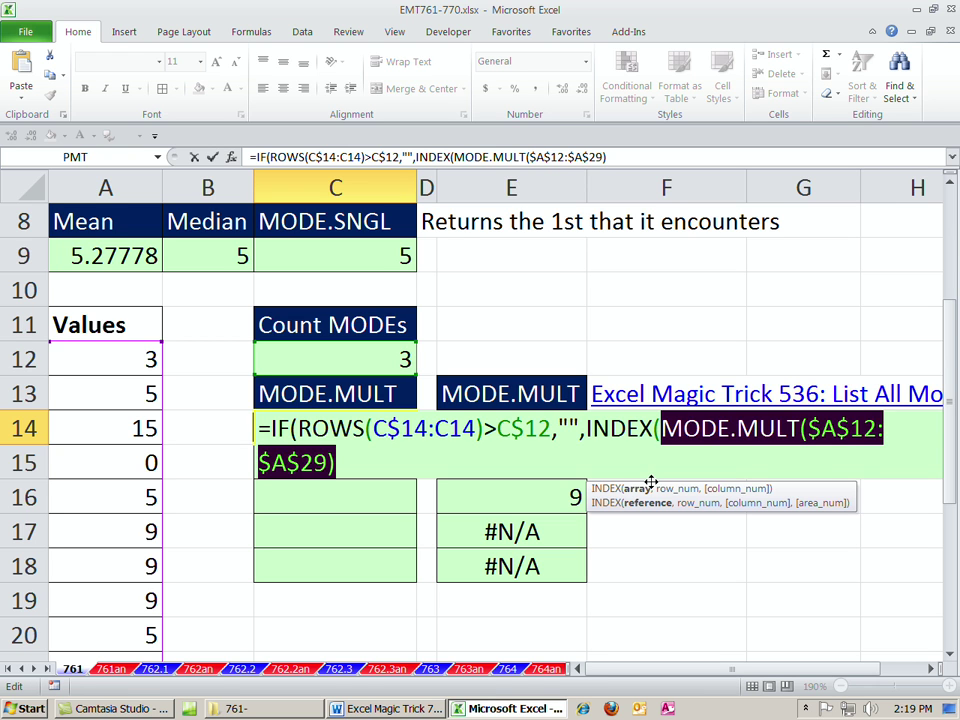
{"action": "key", "text": "F9"}
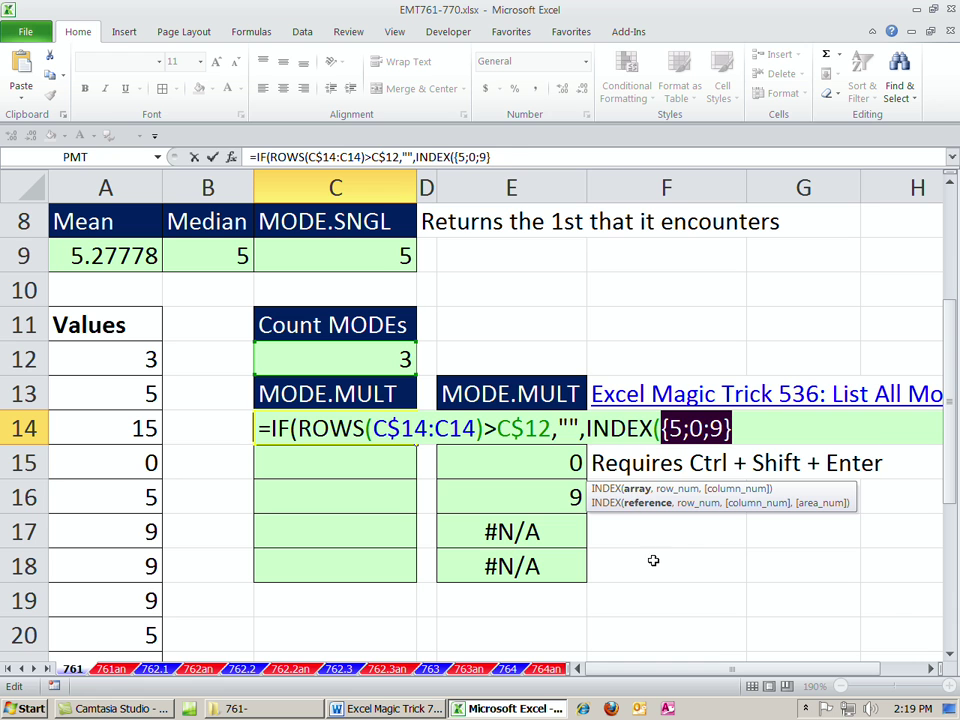
{"action": "key", "text": "ctrl+z"}
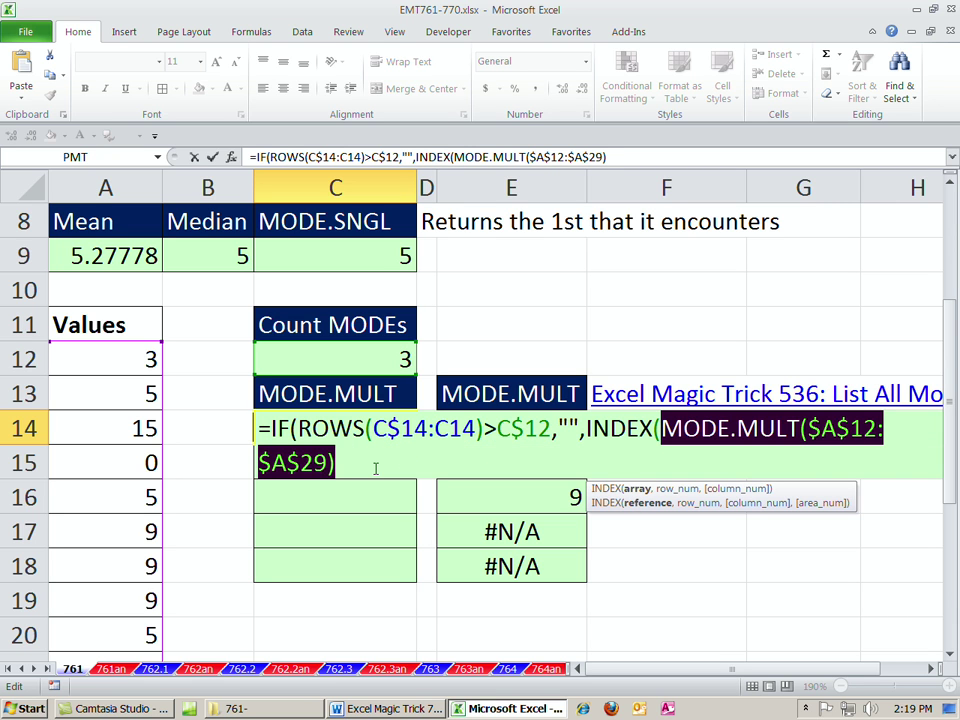
- Copy ROWS(C$14:C14) from the logical test and reuse it as the row_num argument of INDEX
{"action": "left_click", "coordinate": [376, 470]}
{"action": "type", "text": ","}
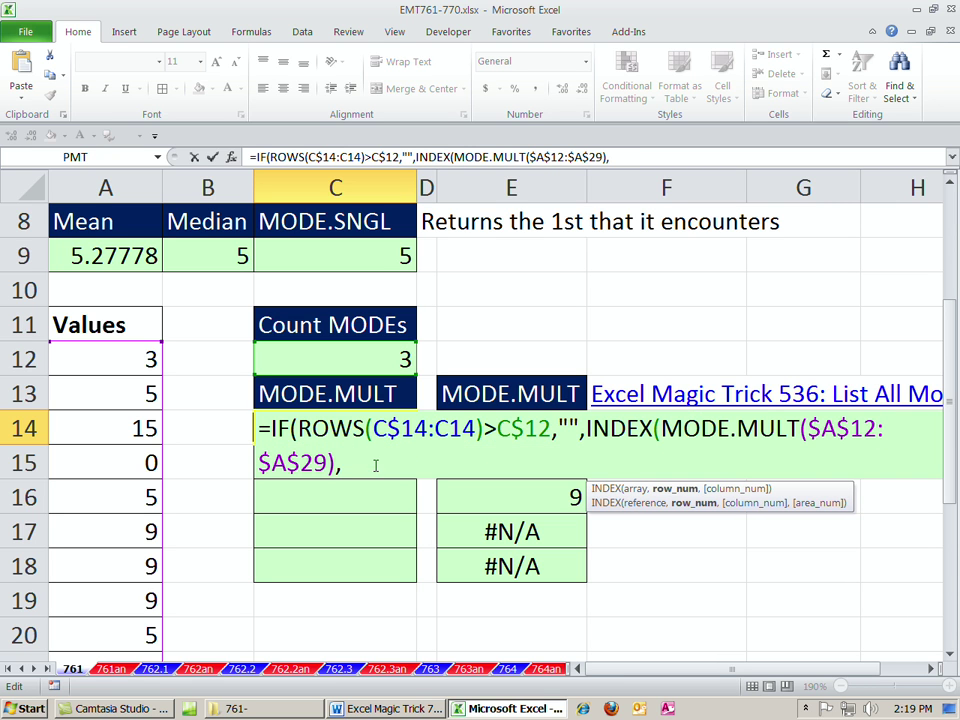
{"action": "left_click_drag", "start_coordinate": [297, 428], "coordinate": [489, 428]}
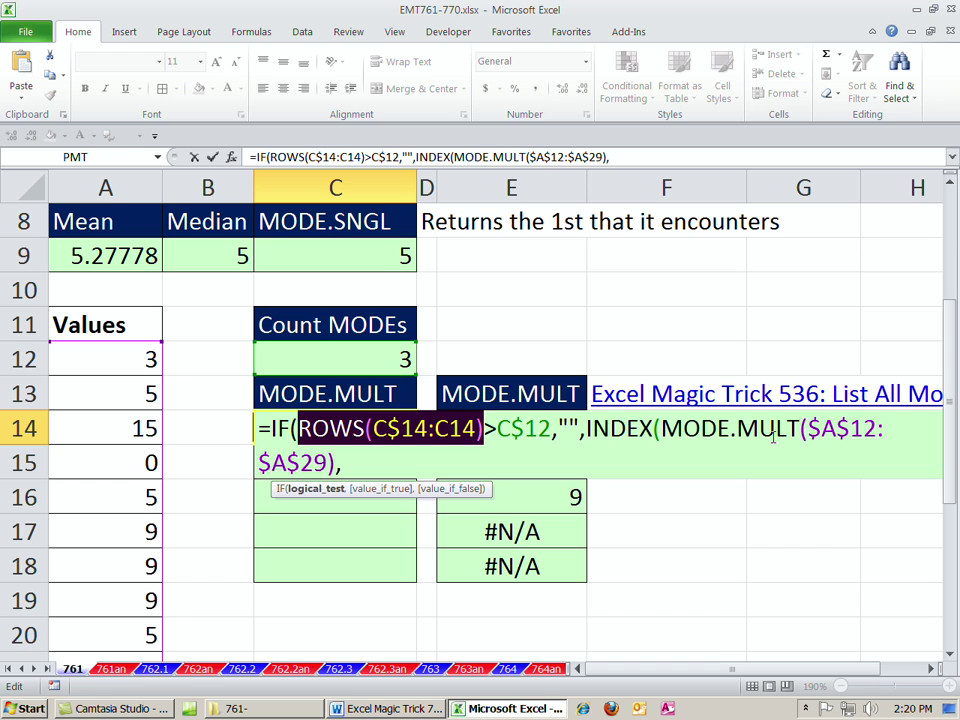
{"action": "key", "text": "ctrl+c"}
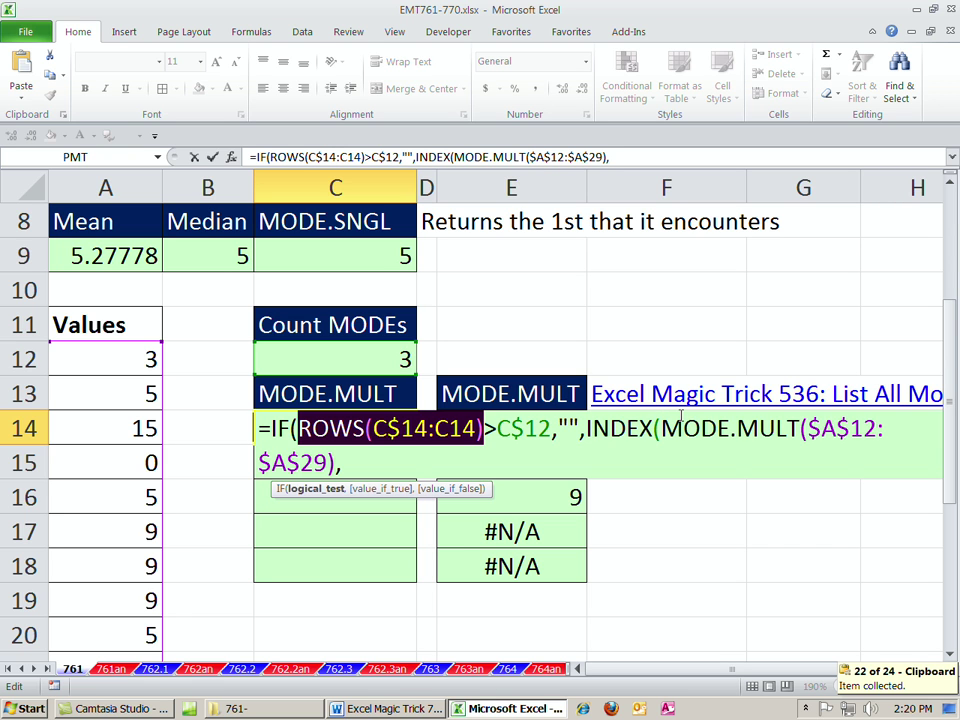
{"action": "left_click", "coordinate": [405, 470]}
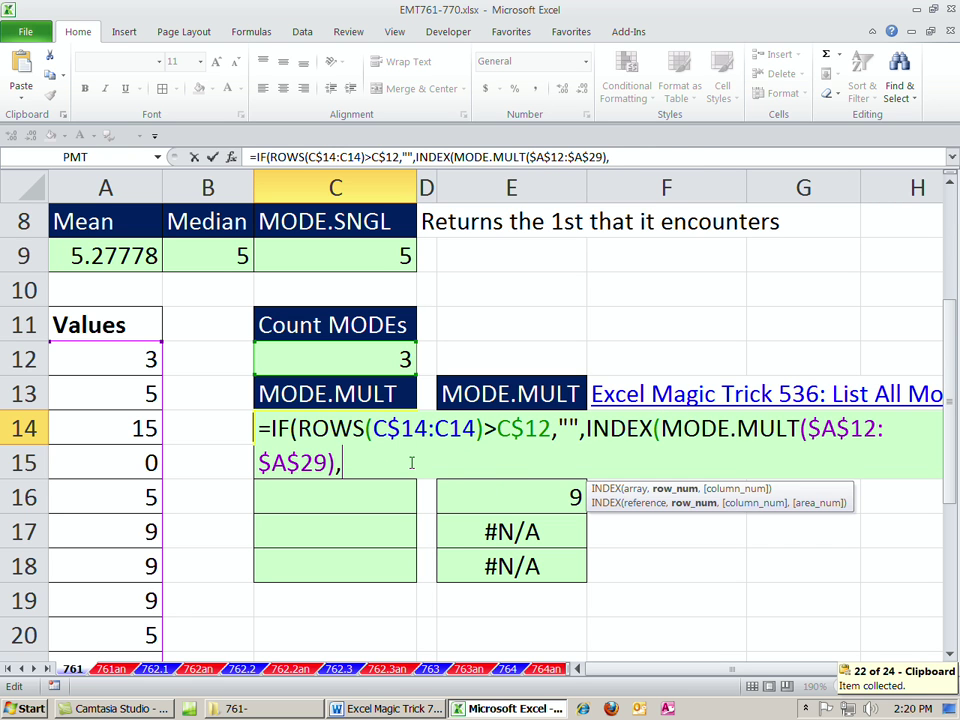
{"action": "key", "text": "ctrl+v"}
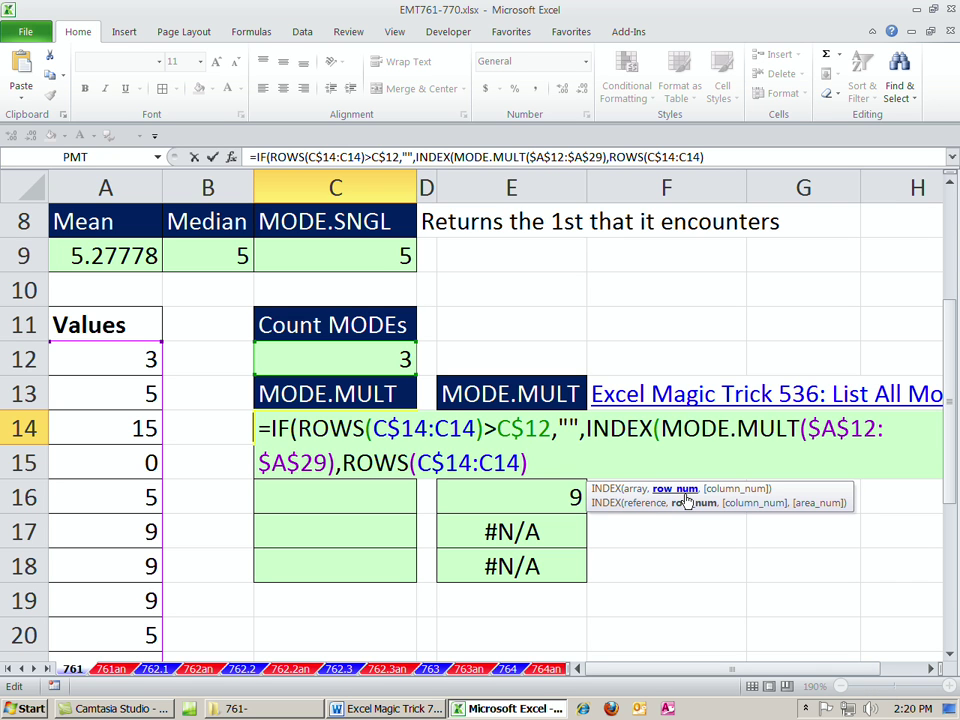
- Close the INDEX and IF functions, enter the formula in C14 and copy it down through C18
{"action": "type", "text": "))"}
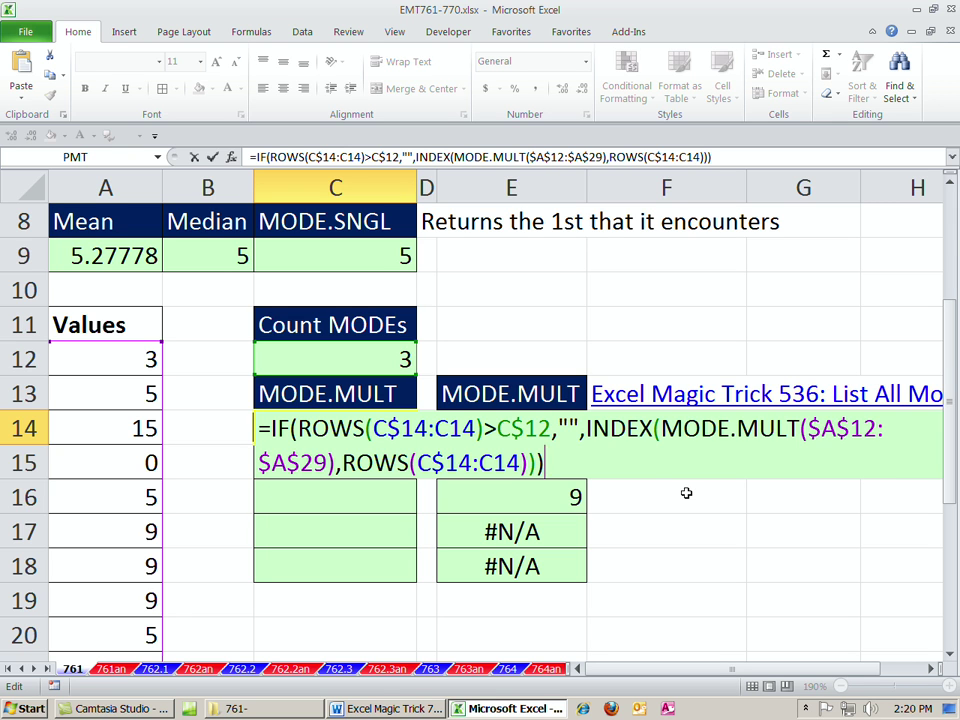
{"action": "key", "text": "ctrl+shift+Return"}
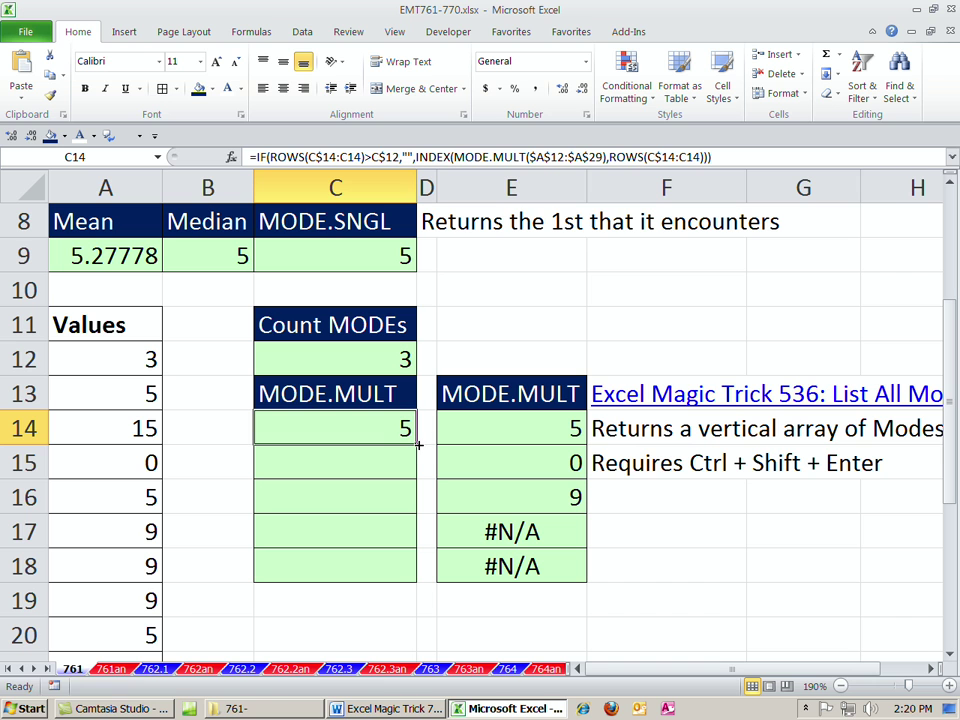
{"action": "left_click_drag", "start_coordinate": [419, 444], "coordinate": [422, 582]}
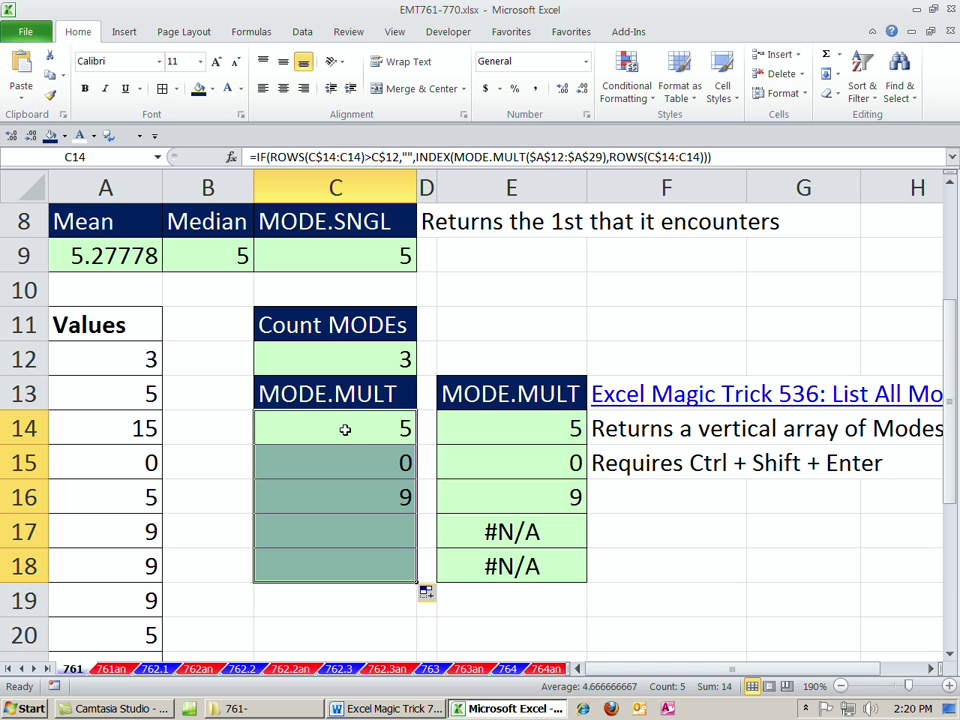
- Compare the IFERROR and MODE.MULT formula in E14 with the IF, INDEX and MODE.MULT formula in C14
{"action": "left_click", "coordinate": [489, 426]}
{"action": "double_click", "coordinate": [489, 426]}
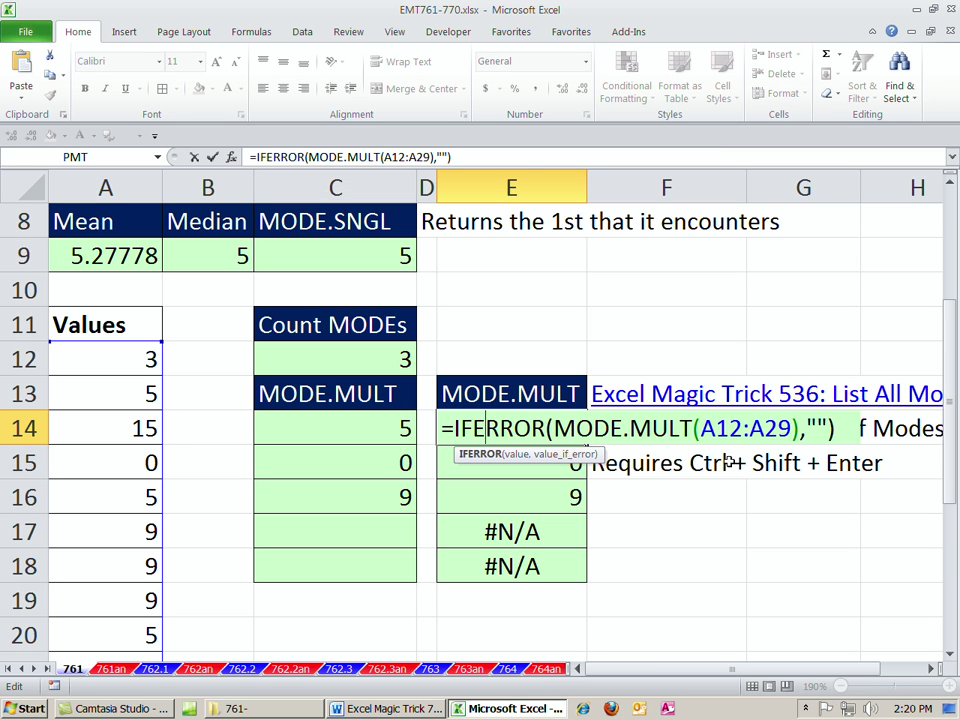
{"action": "key", "text": "Escape"}
{"action": "double_click", "coordinate": [370, 430]}
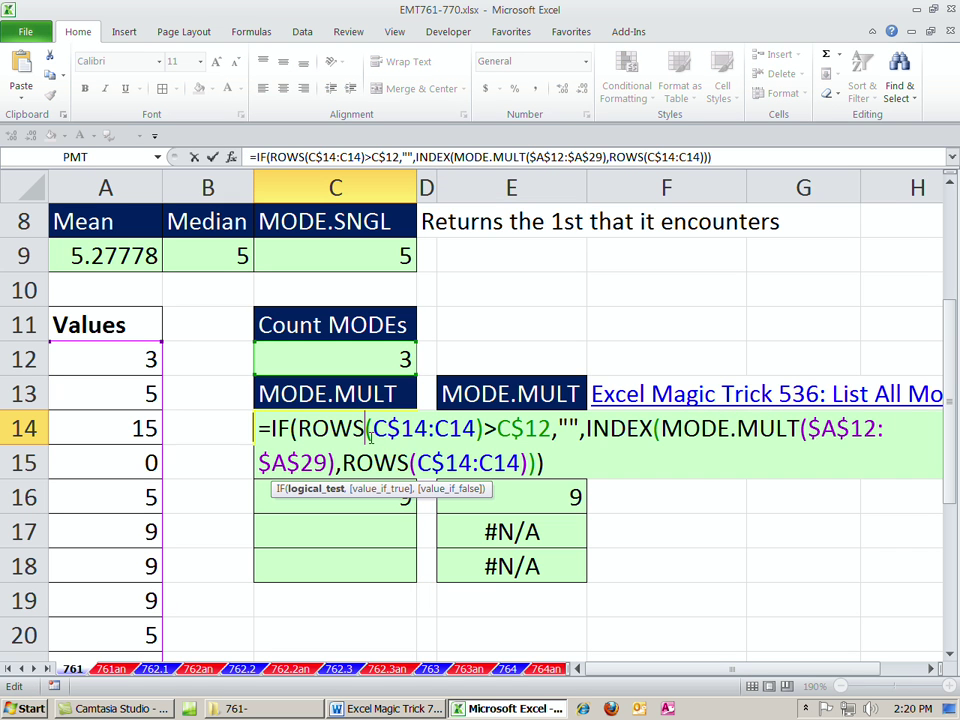
{"action": "left_click", "coordinate": [659, 436]}
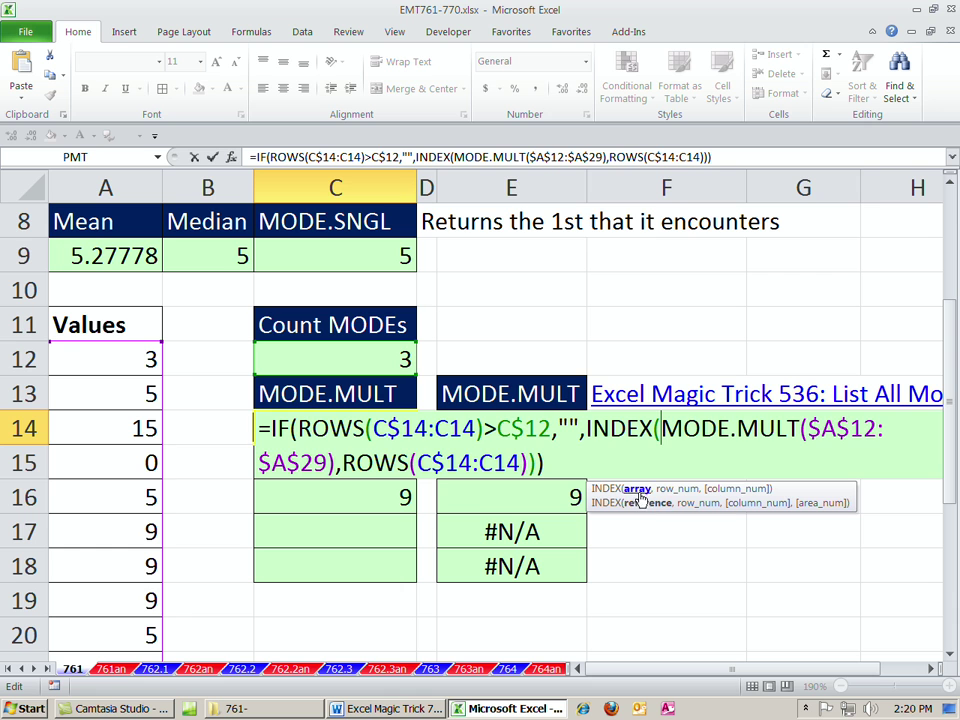
{"action": "key", "text": "Return"}
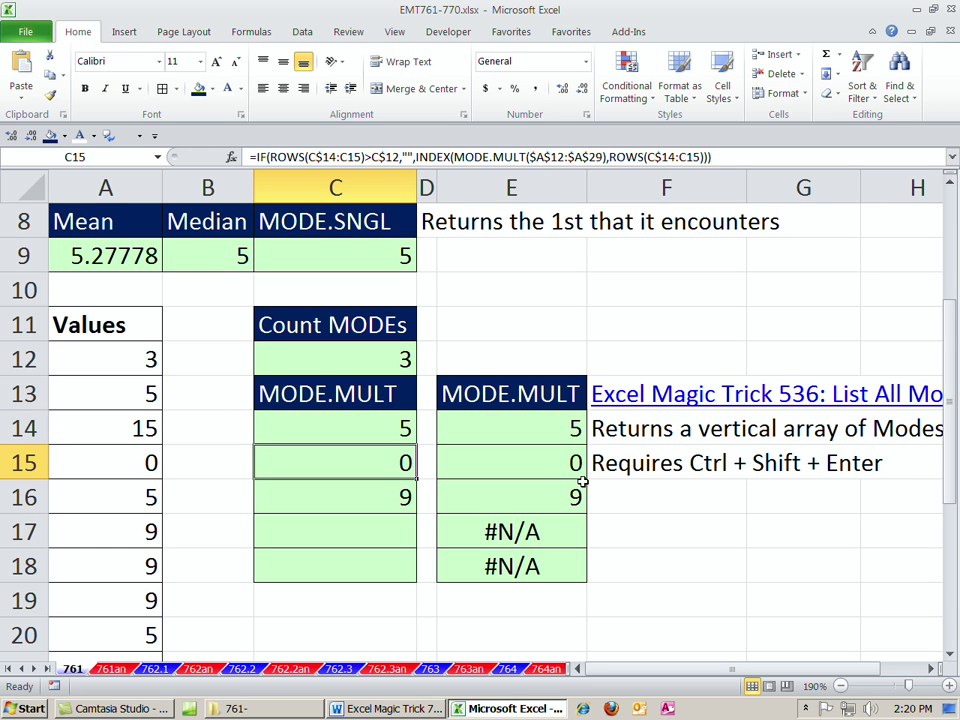
{"action": "key", "text": "Up"}
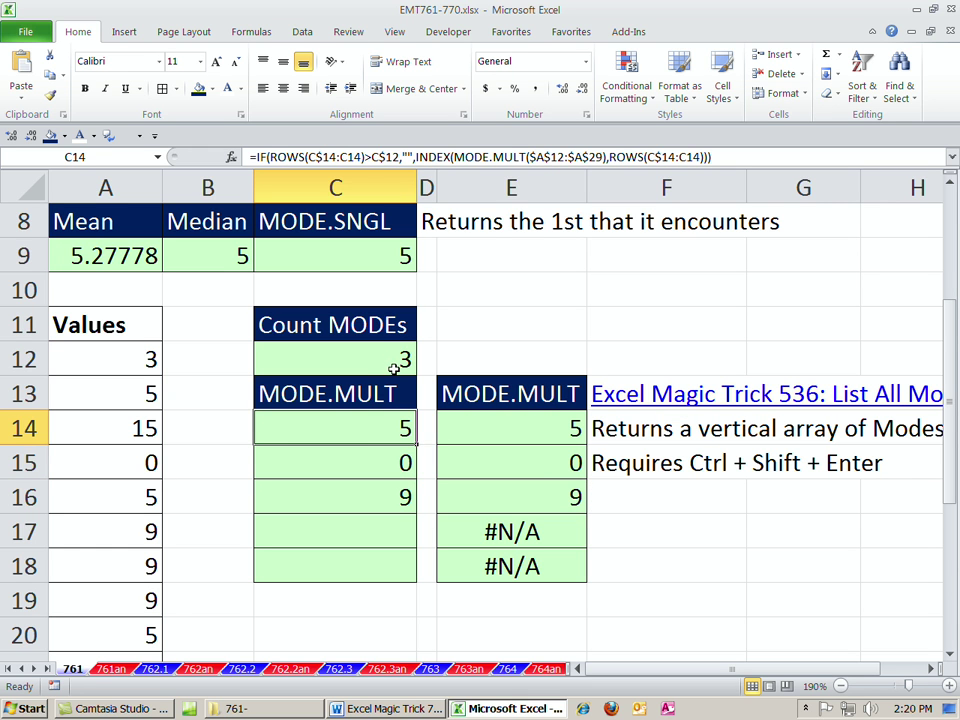
- Change the value in A14 to 6 to test the mode lists
{"action": "left_click", "coordinate": [111, 396]}
{"action": "left_click", "coordinate": [118, 435]}
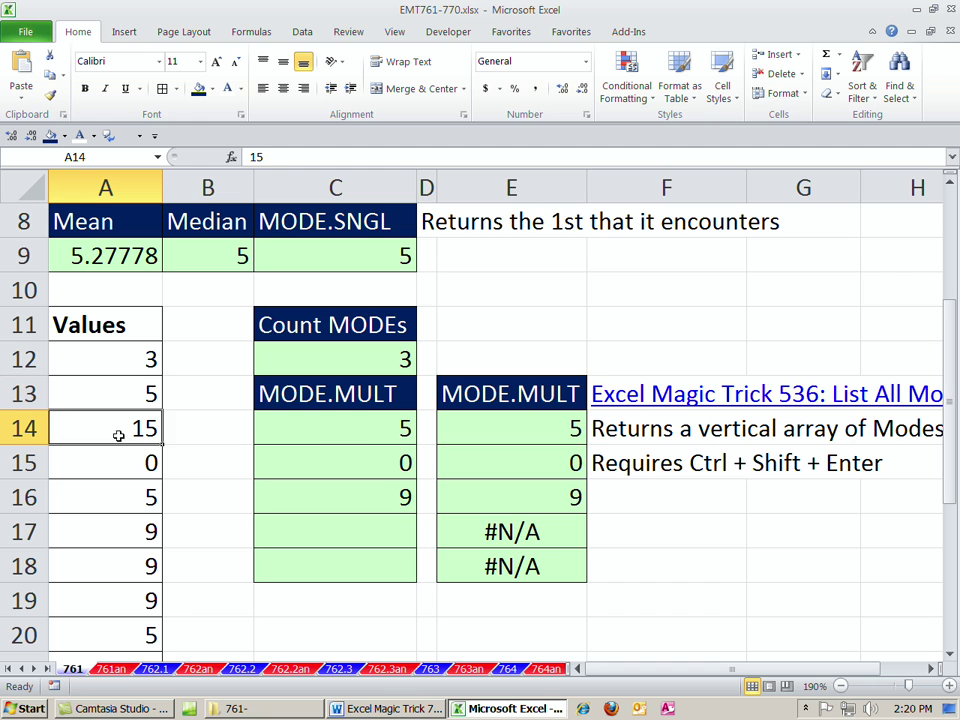
{"action": "type", "text": "6"}
{"action": "key", "text": "ctrl+Return"}
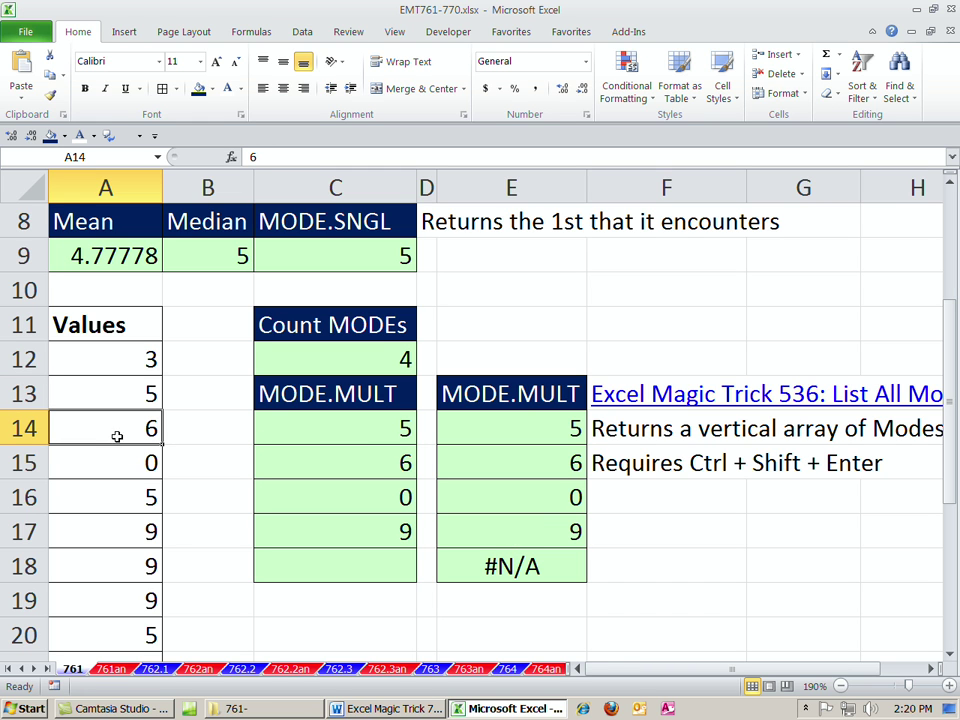